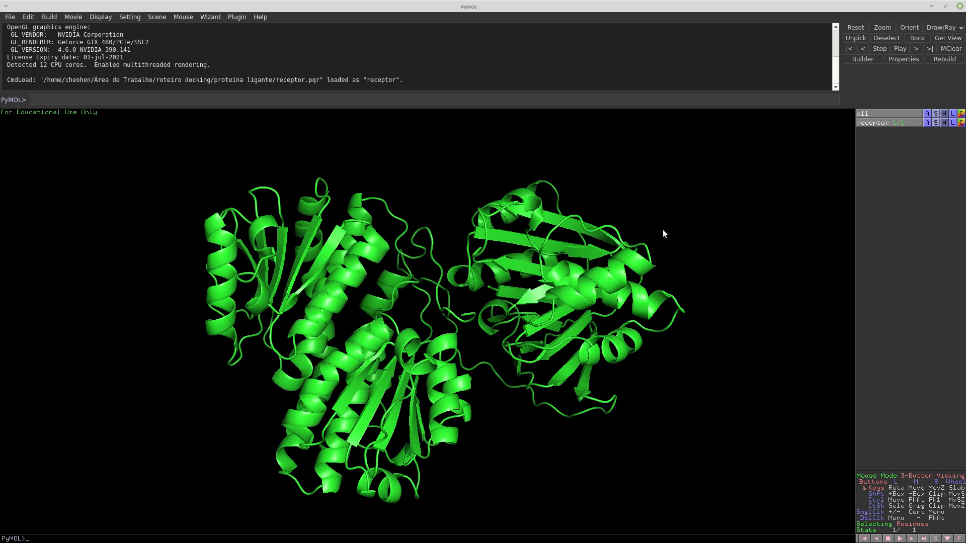
Color all objects of the receptor protein with the rainbow (*/CA) spectrum
drag(715, 281, 822, 201)
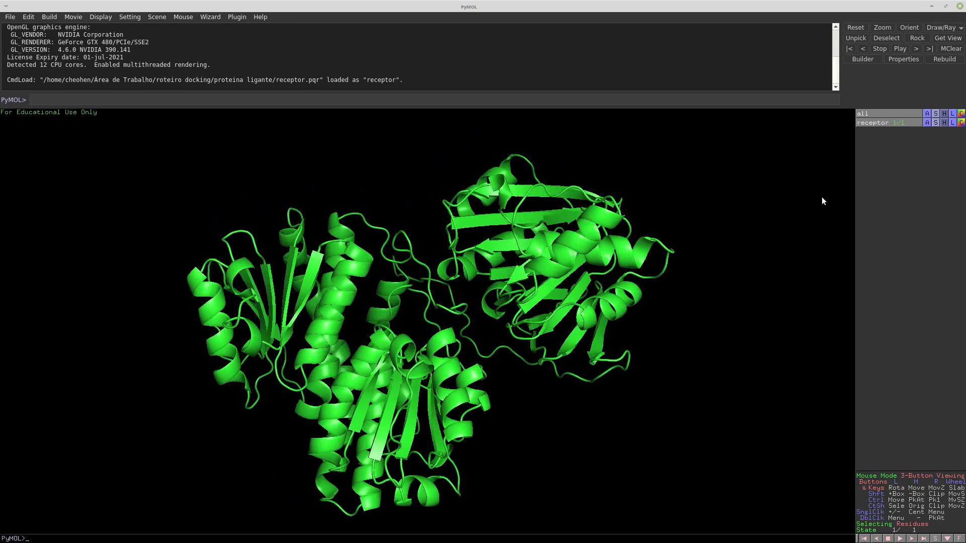
click(961, 114)
mouse_move(952, 159)
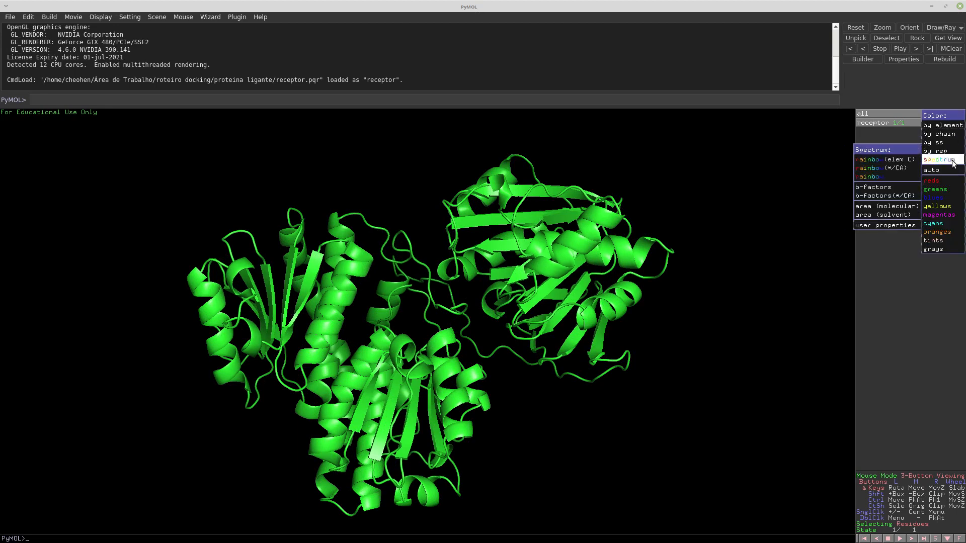
click(885, 171)
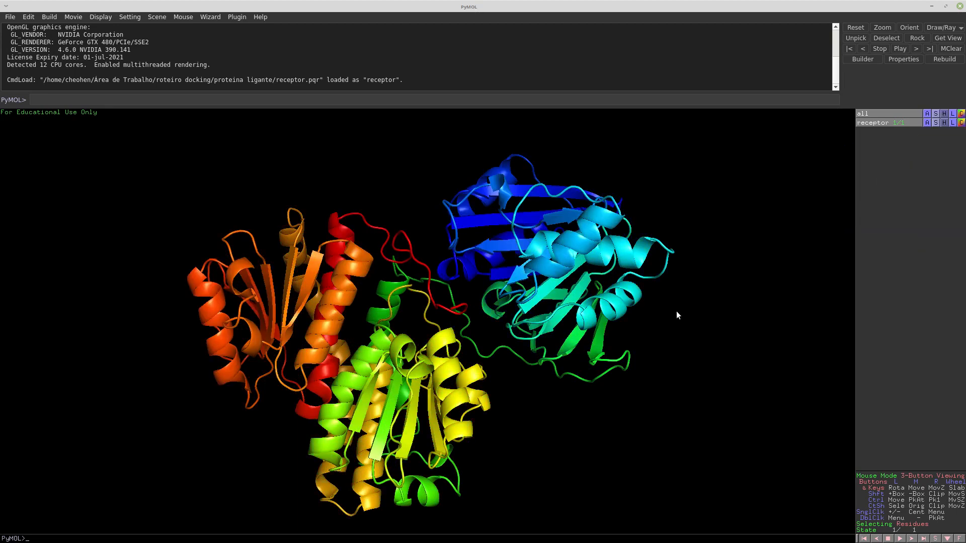
drag(489, 249, 543, 189)
Recolor the whole protein cartoon in marine blue and turn the structure to view it from different sides
click(962, 114)
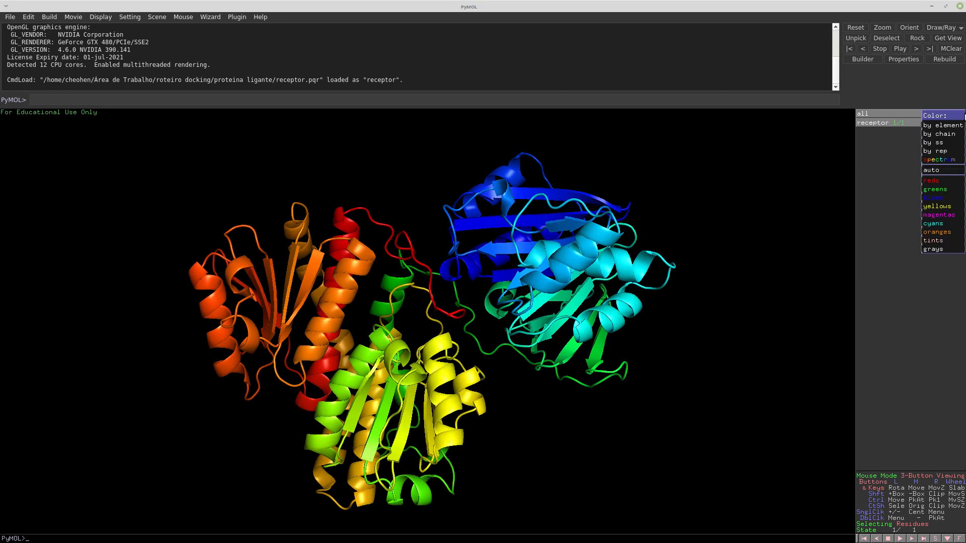
mouse_move(954, 193)
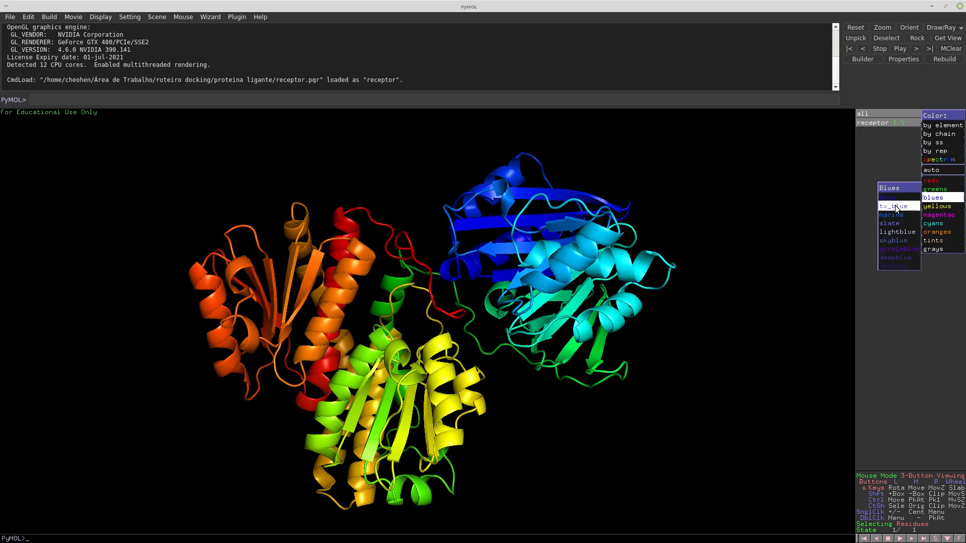
click(891, 207)
drag(339, 271, 551, 262)
right_drag(550, 261, 526, 226)
drag(526, 231, 595, 230)
drag(224, 147, 453, 265)
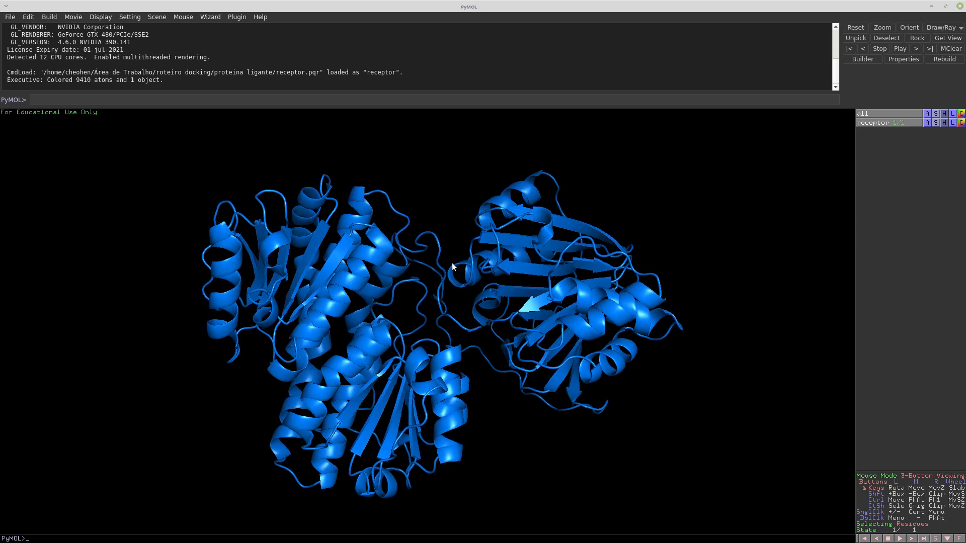
drag(666, 222, 665, 281)
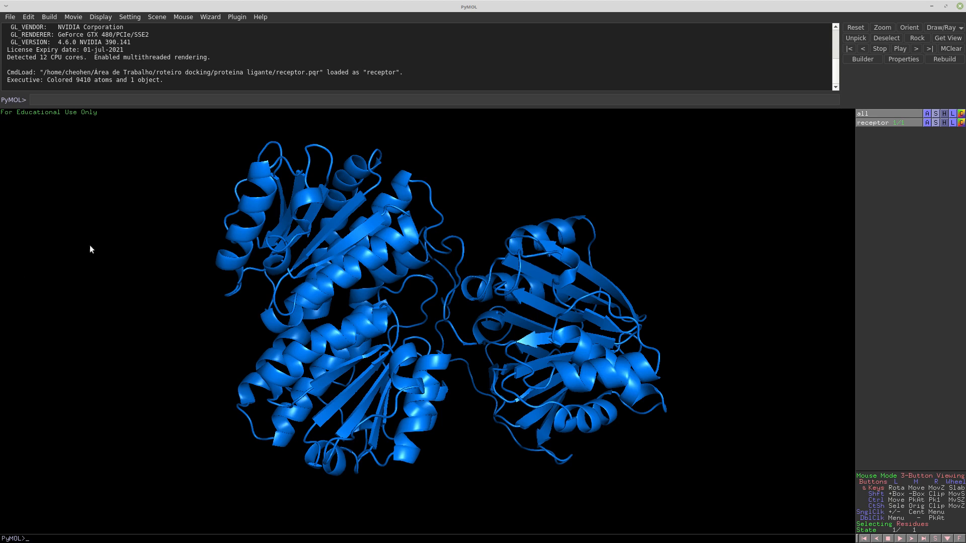
Set up an export of the enabled molecule as receptor in PDB format, and dismiss it without saving
click(10, 18)
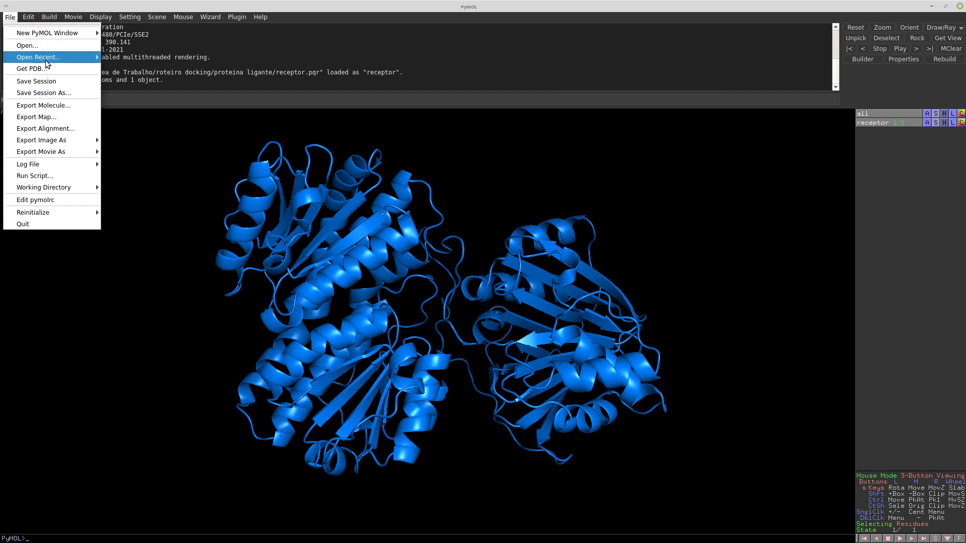
click(74, 108)
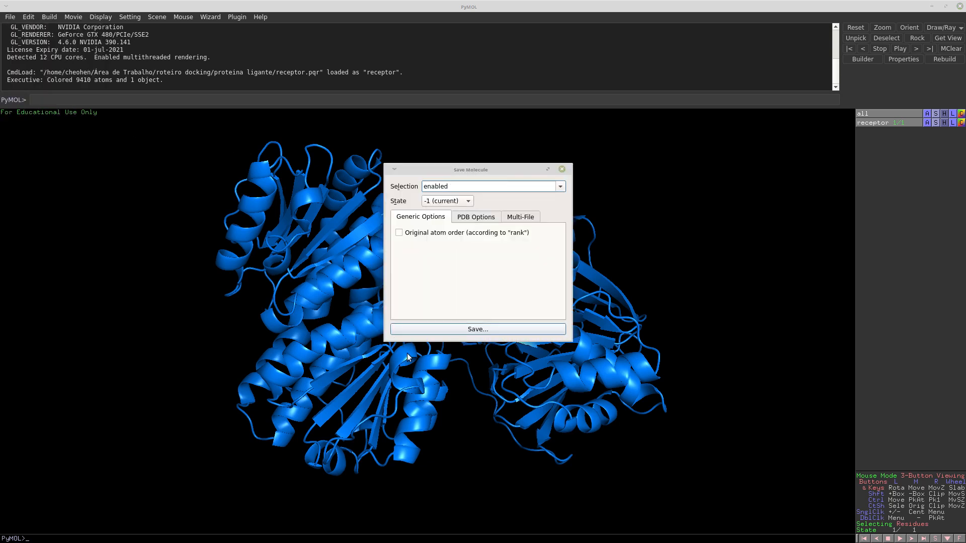
click(469, 329)
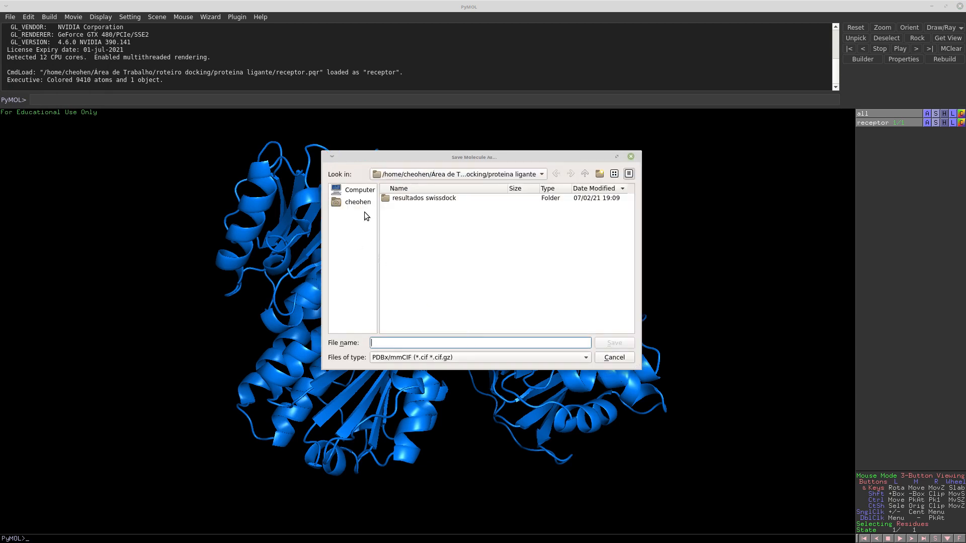
text(receptor)
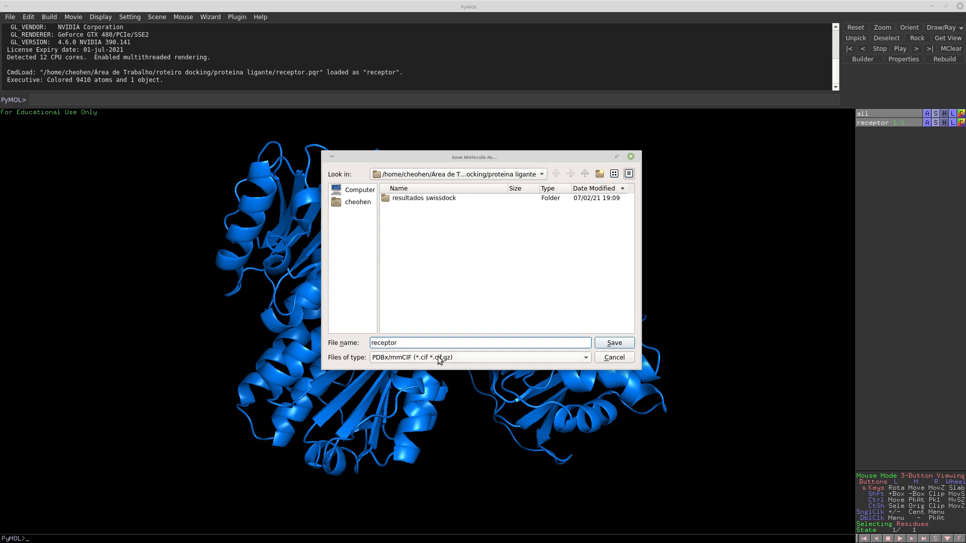
click(466, 357)
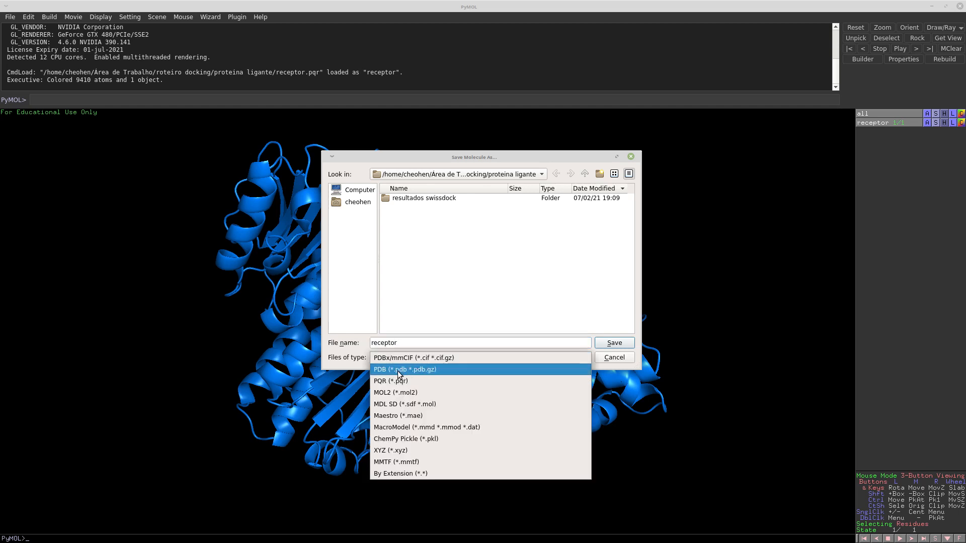
click(431, 371)
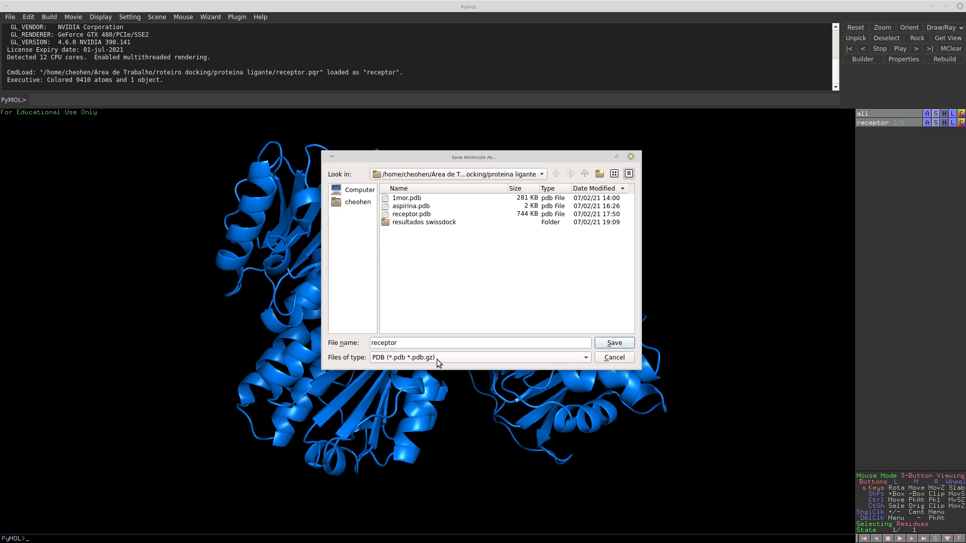
click(612, 359)
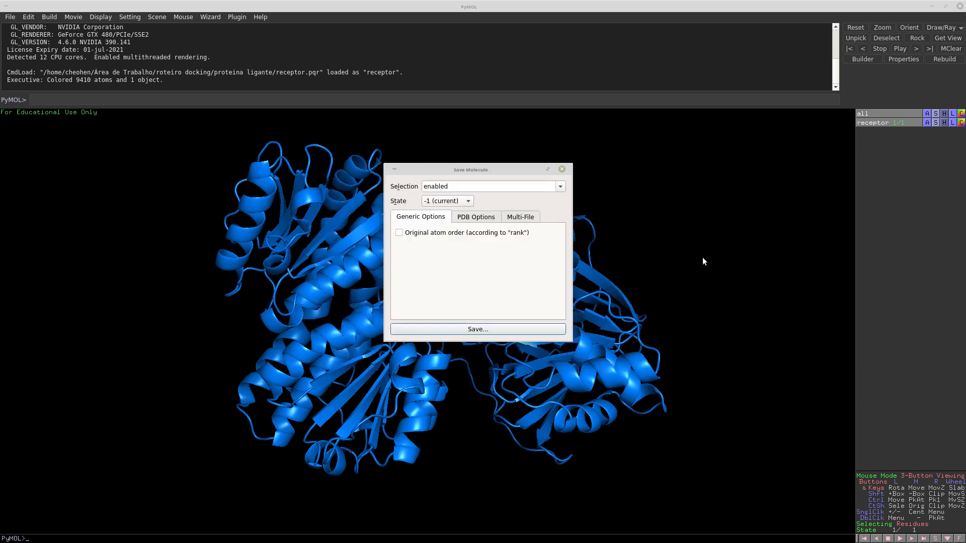
click(575, 163)
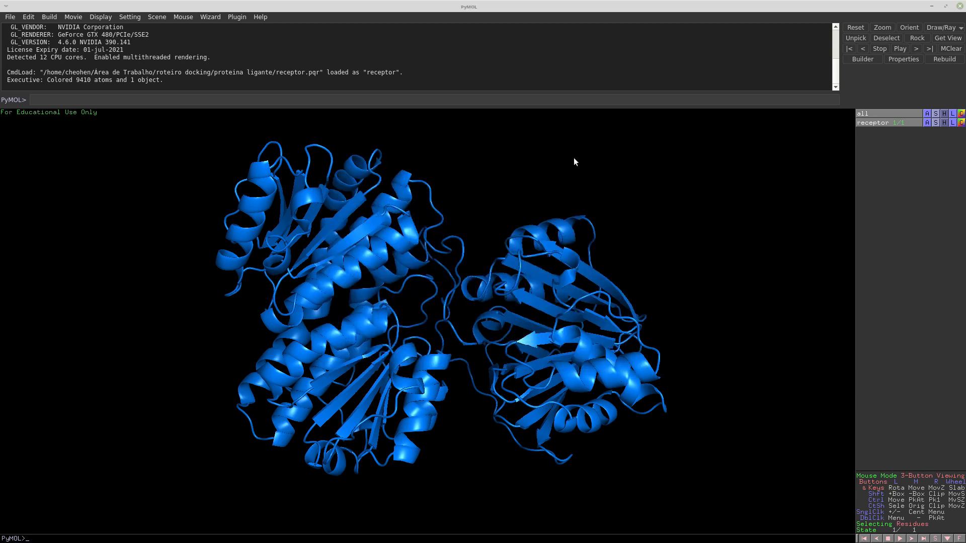
Close this PyMOL session, launch the other installed version from the terminal with the command pymol, and place its windows together
click(959, 6)
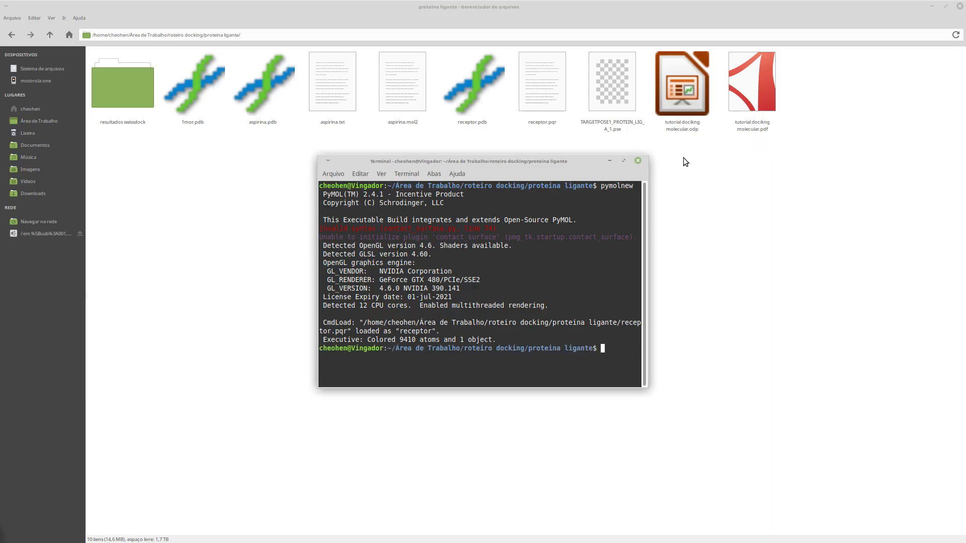
text(pymol)
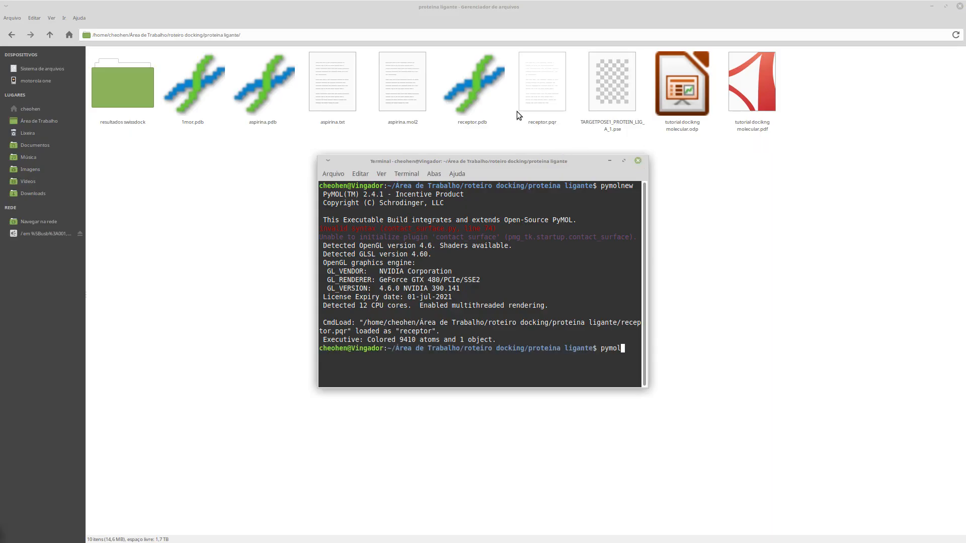
key(Return)
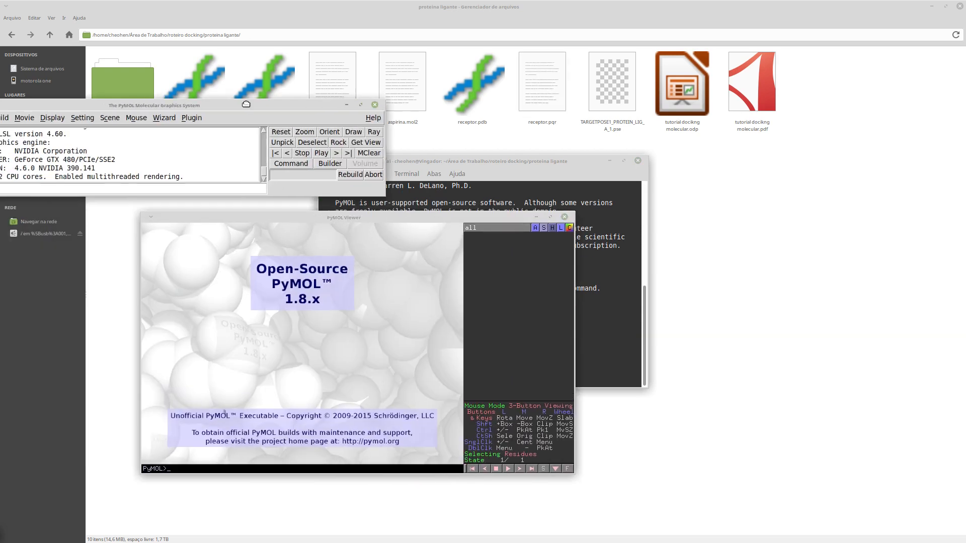
drag(451, 216, 357, 158)
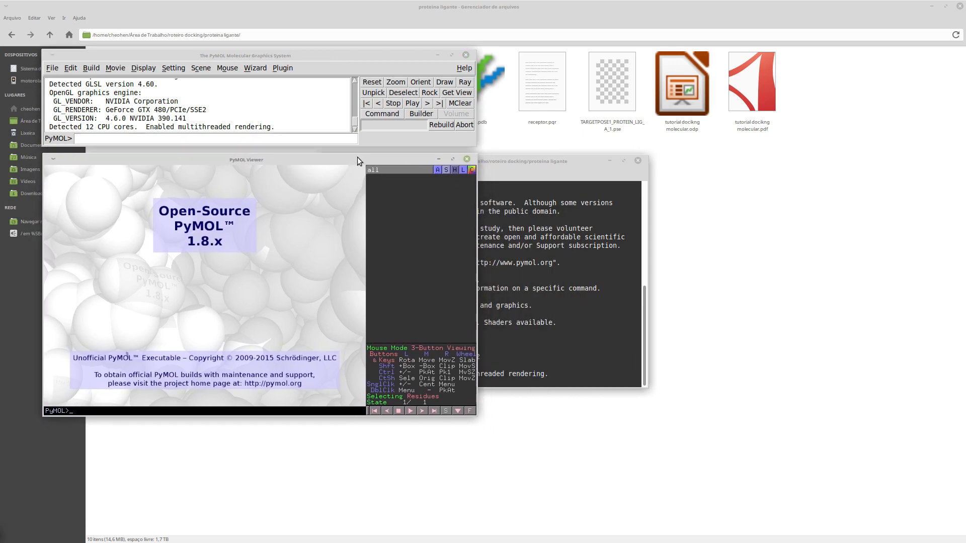
Open receptor.pqr from the proteina ligante folder and rotate the loaded structure
click(52, 69)
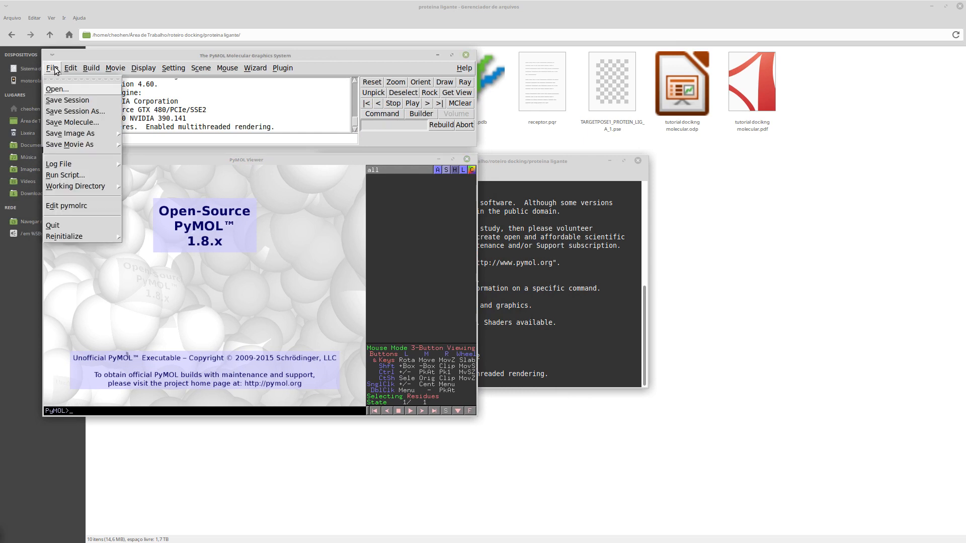
click(65, 90)
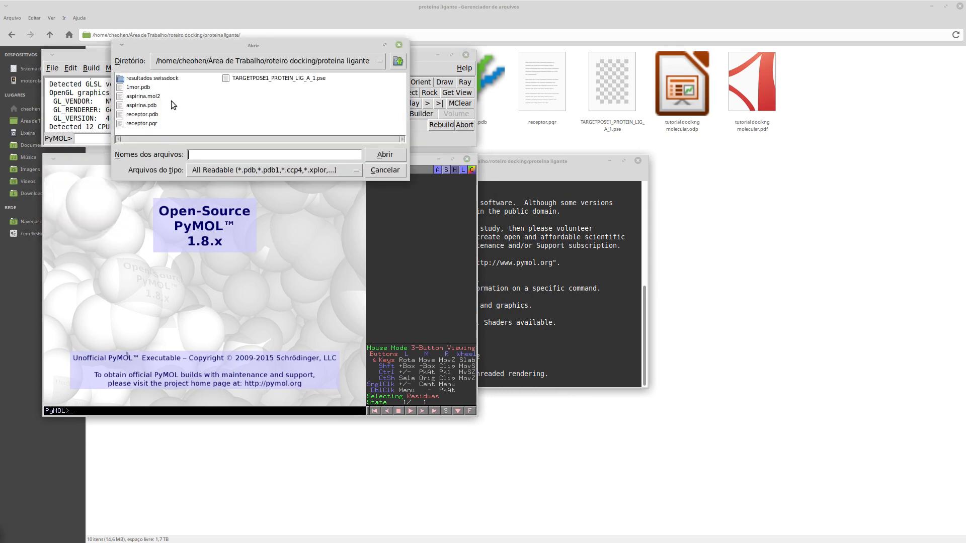
click(143, 123)
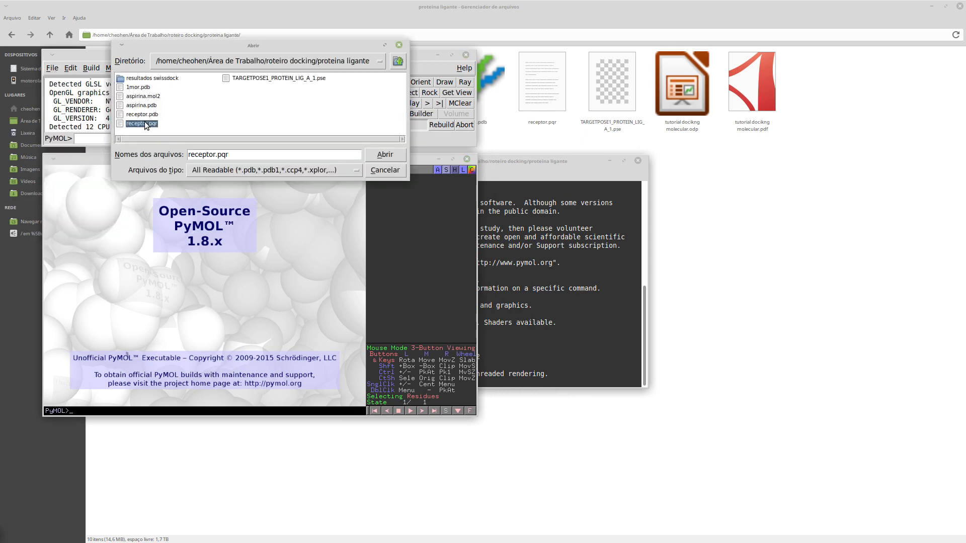
click(387, 155)
drag(226, 275, 194, 253)
drag(272, 223, 168, 284)
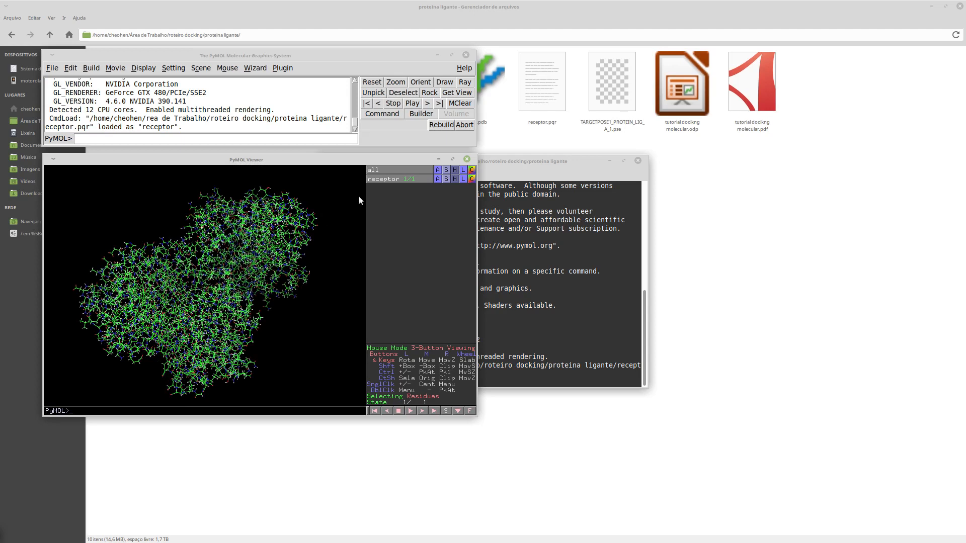
Hide every representation of all objects and show the protein as cartoon
click(456, 170)
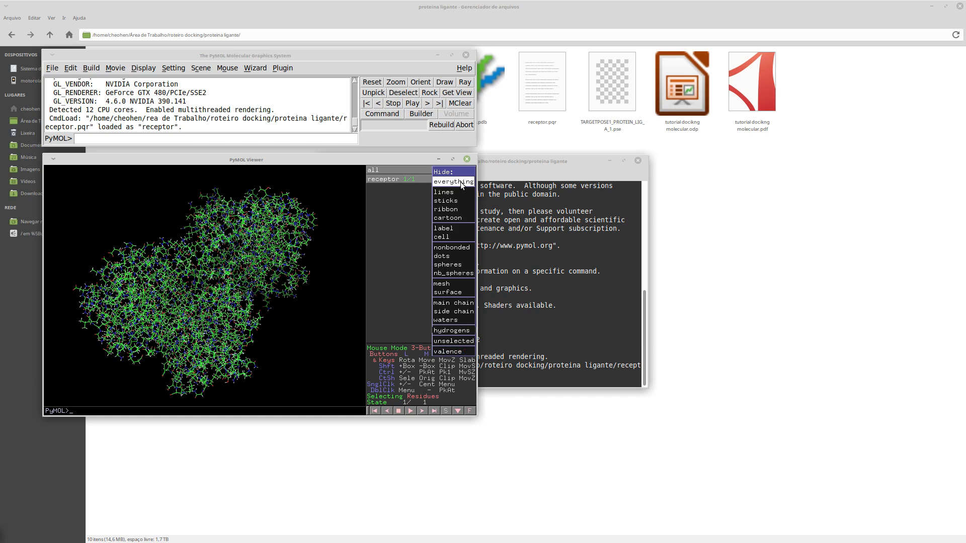
click(461, 182)
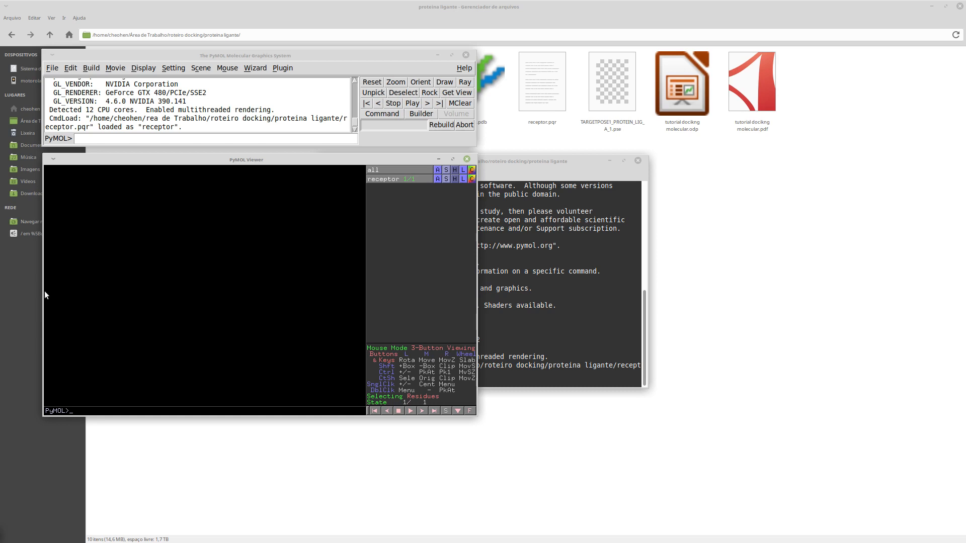
click(447, 171)
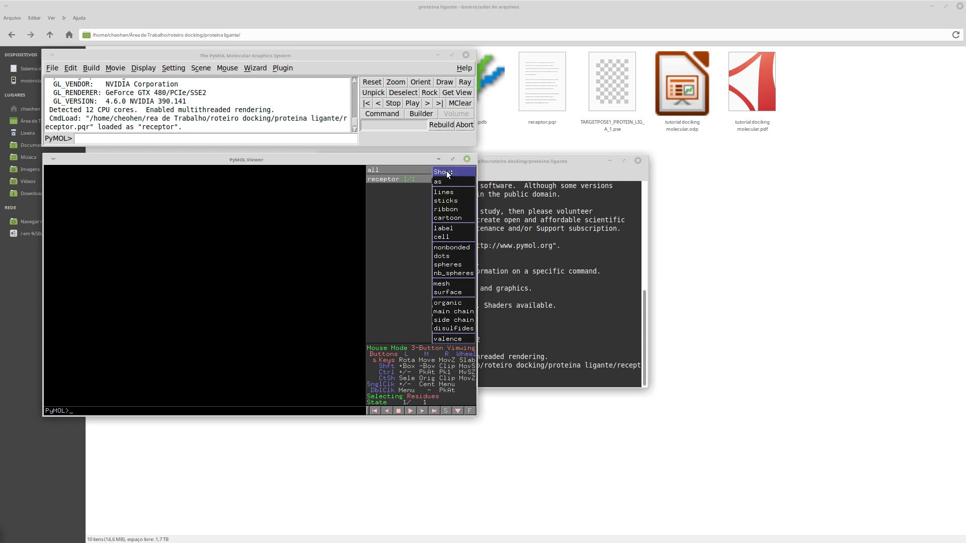
click(463, 217)
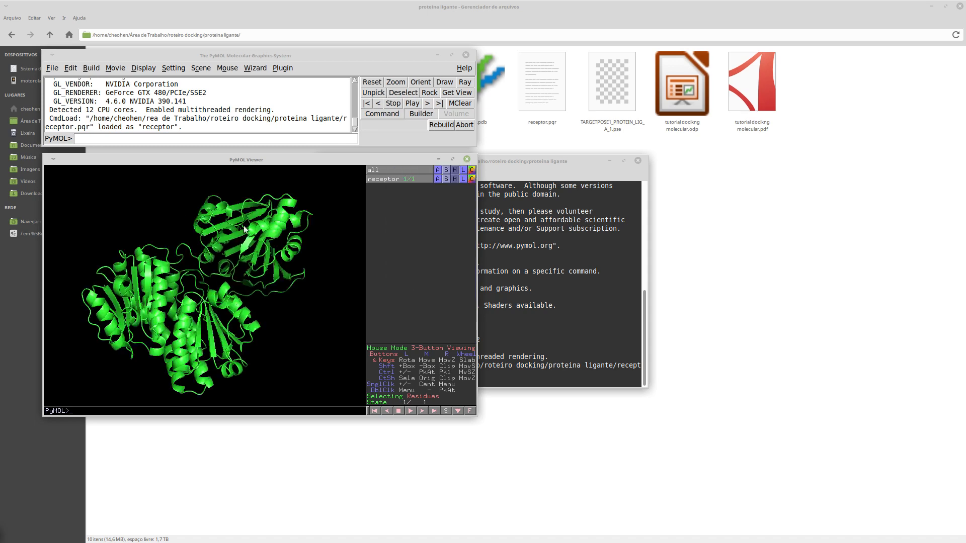
drag(241, 203, 425, 231)
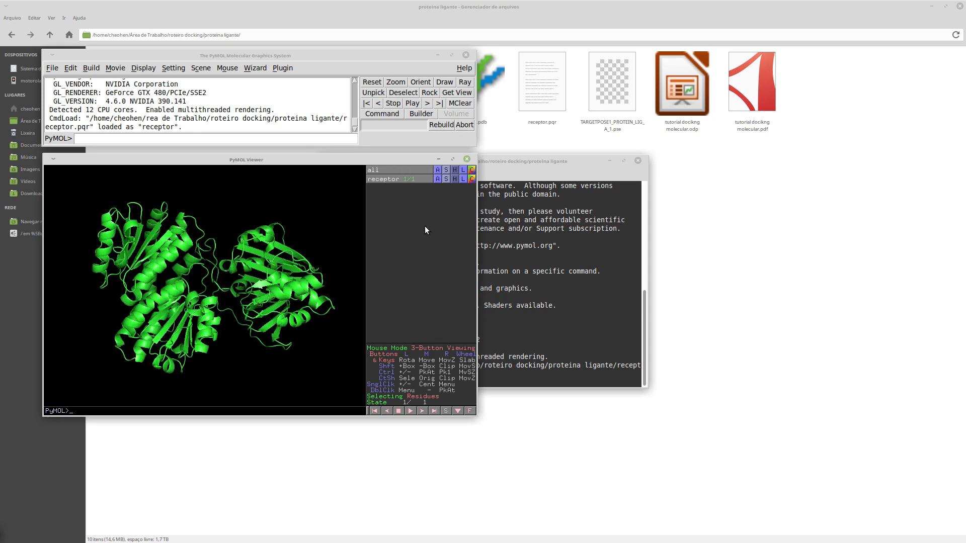
Color all objects marine from the blue shades and rotate the cartoon structure
click(472, 171)
mouse_move(442, 256)
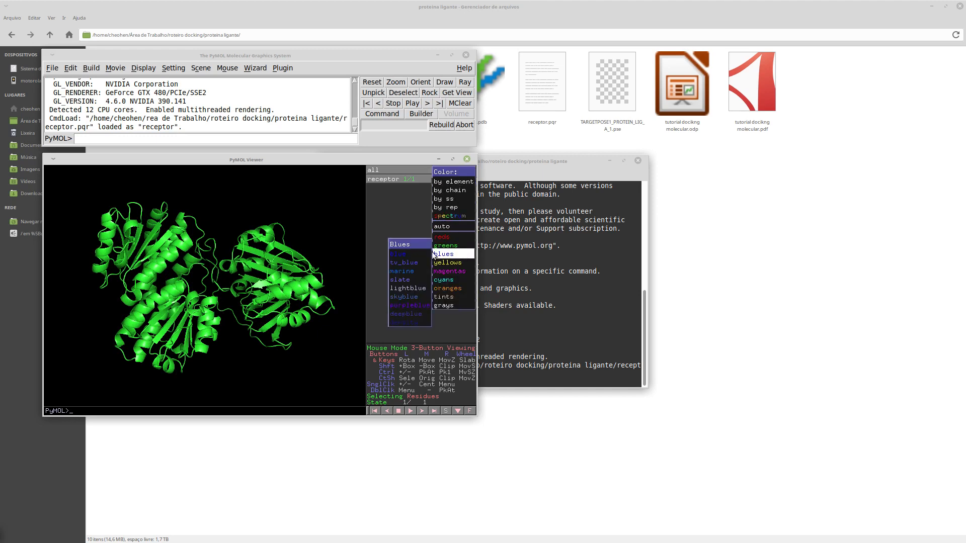
click(415, 273)
drag(252, 266, 190, 296)
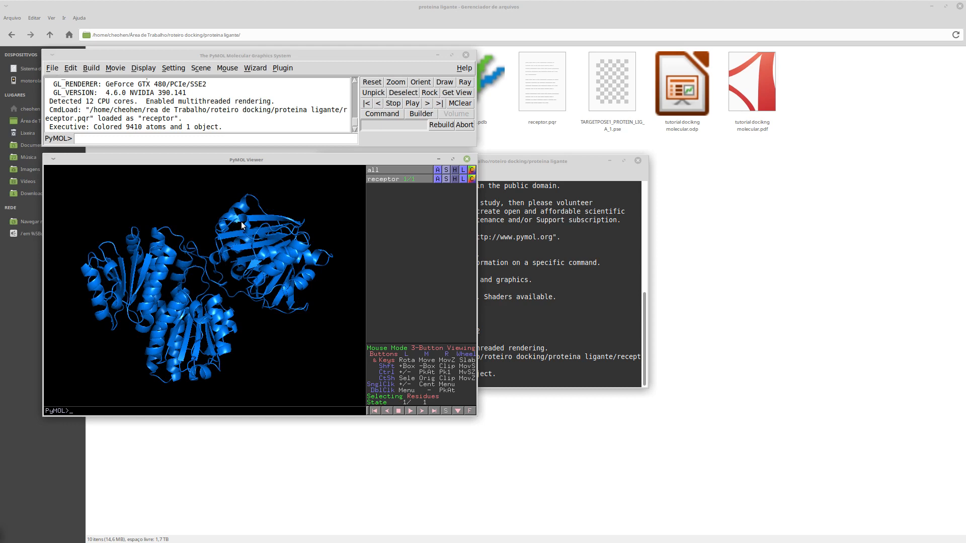
Set up saving the receptor object to one PDB file named receptor, and cancel without saving
click(52, 69)
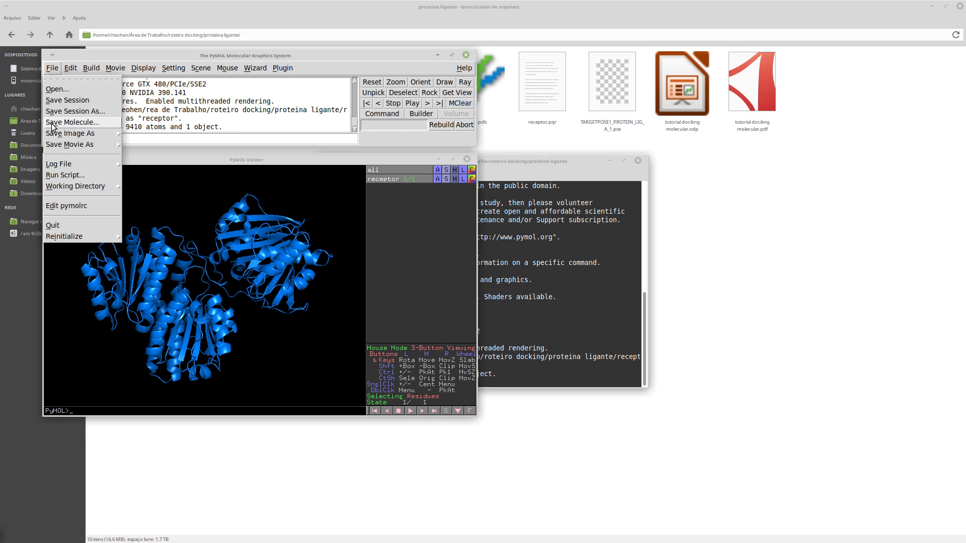
click(85, 124)
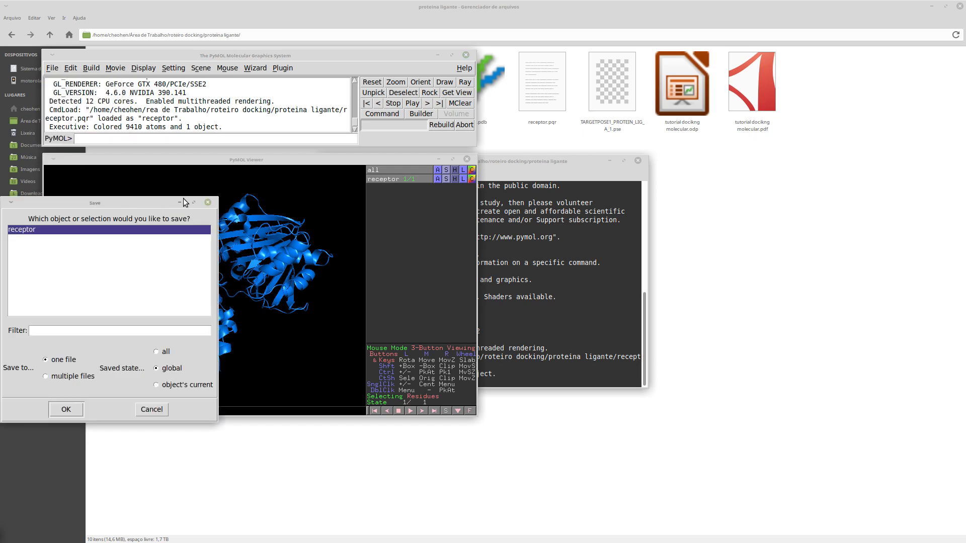
drag(135, 198, 333, 140)
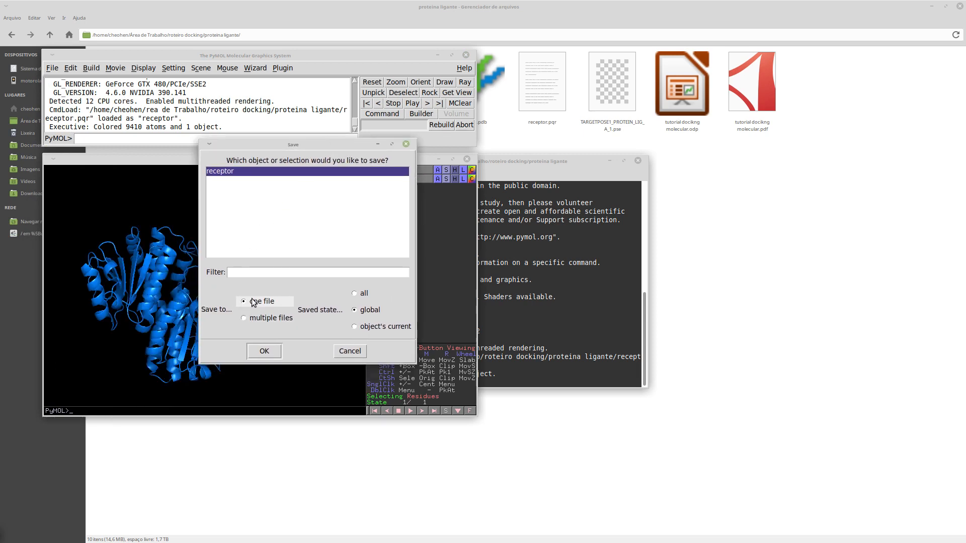
click(270, 353)
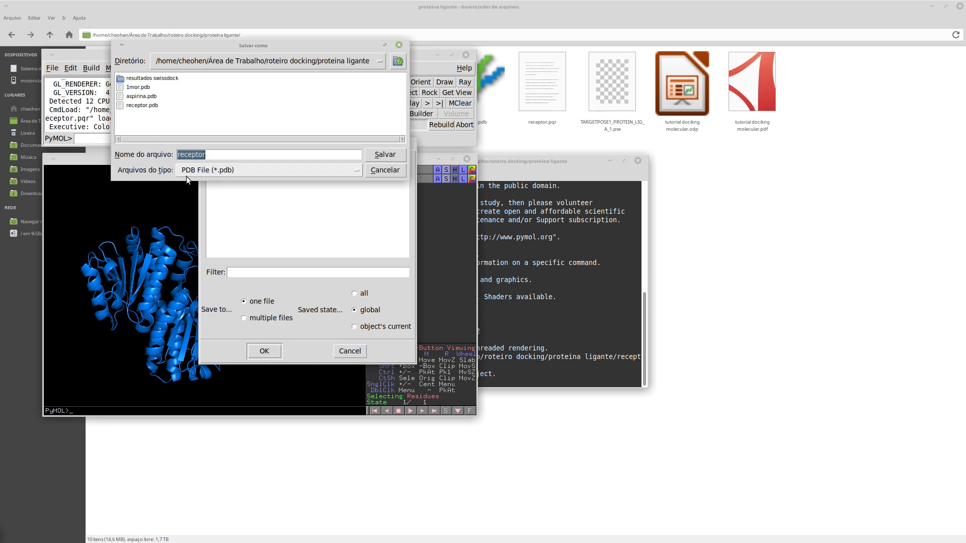
click(388, 170)
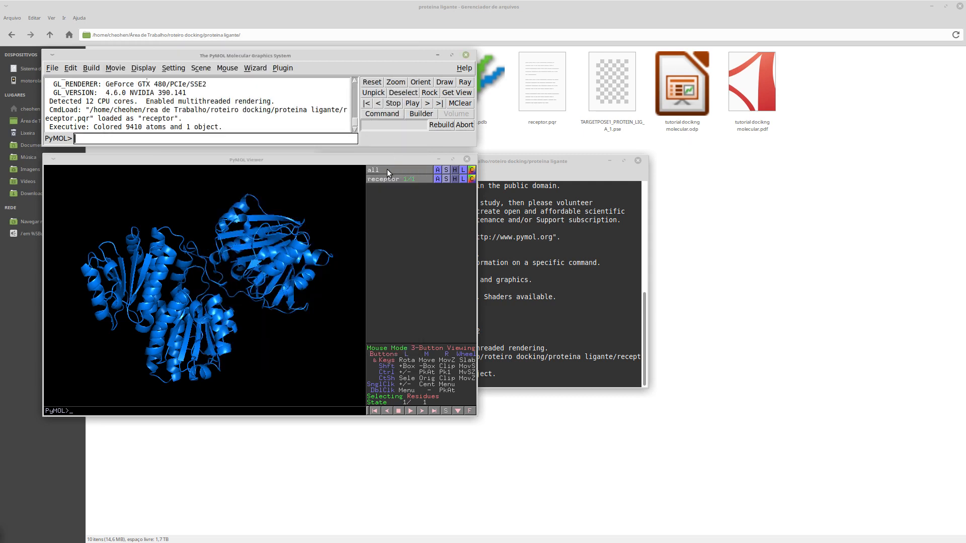
Close the PyMOL viewer and its terminal window, leaving the proteina ligante folder open
click(467, 159)
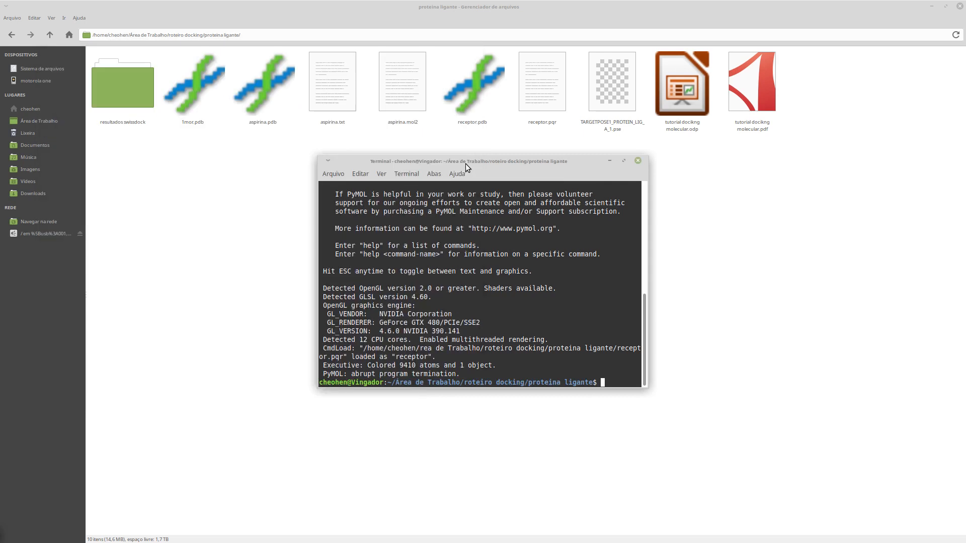
click(639, 160)
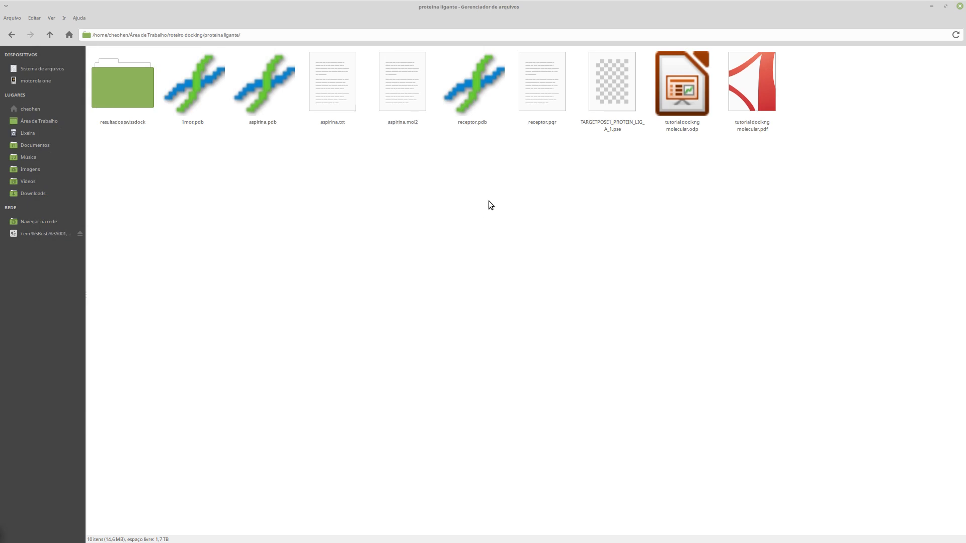
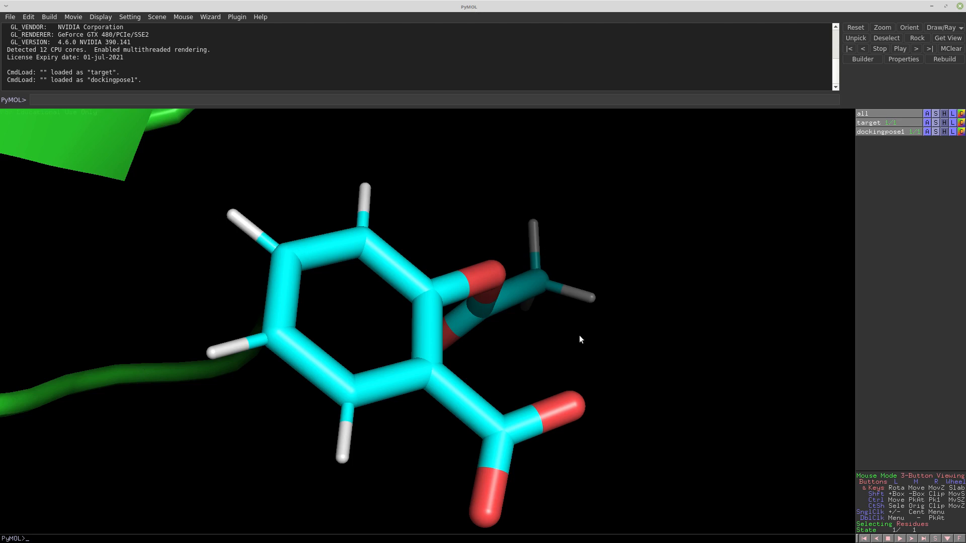
Examine the docked ligand in dockingpose1 up close and at the scale of the whole target protein
drag(224, 334, 376, 334)
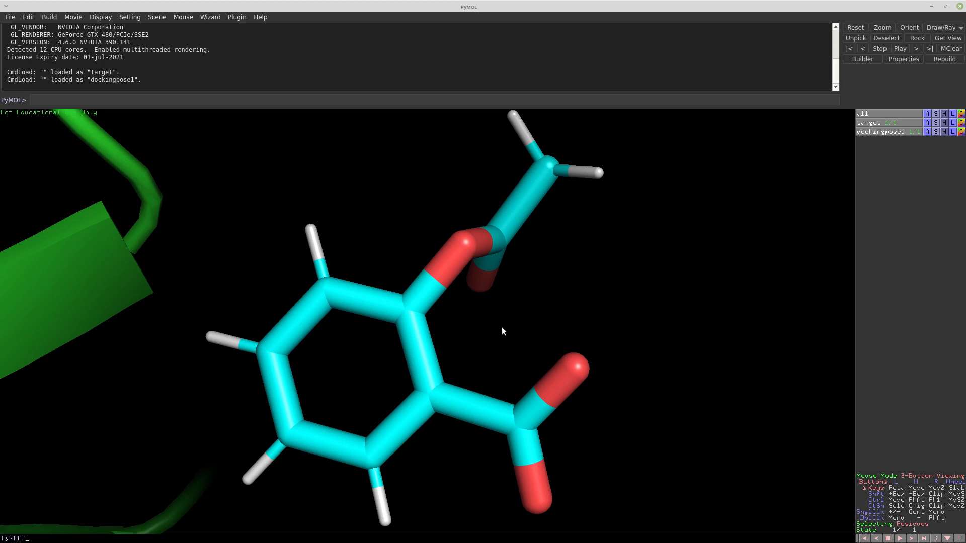
right_drag(542, 303, 505, 183)
drag(407, 300, 371, 280)
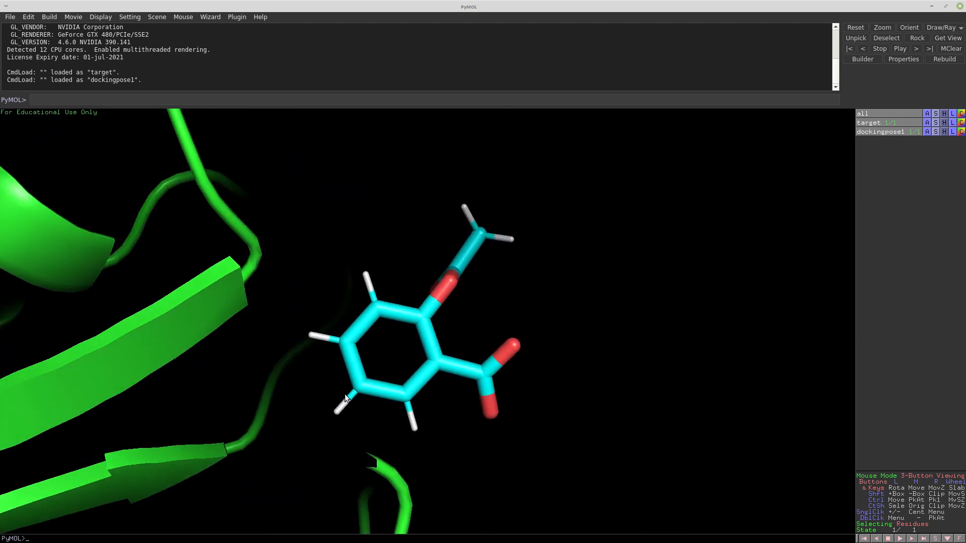
drag(400, 435, 461, 343)
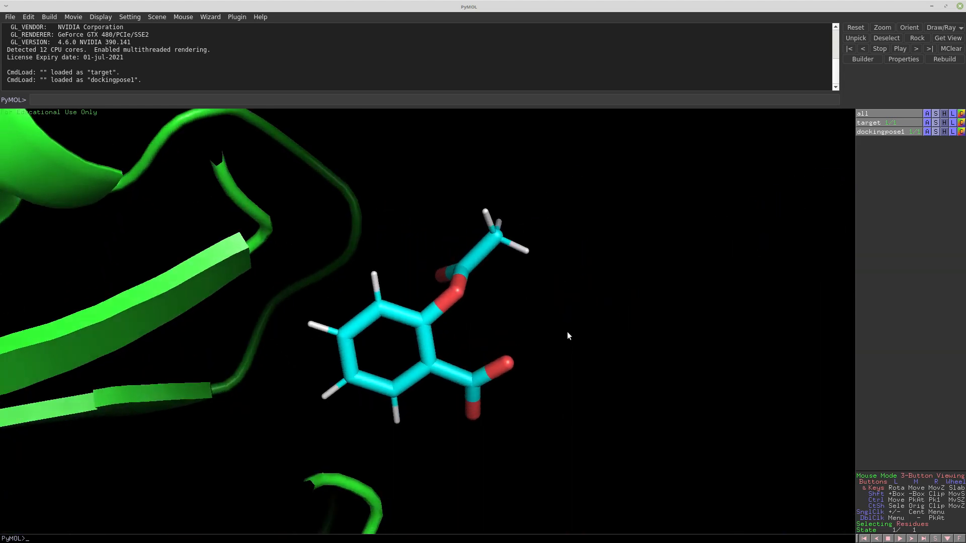
right_drag(577, 342, 440, 291)
middle_drag(162, 347, 428, 281)
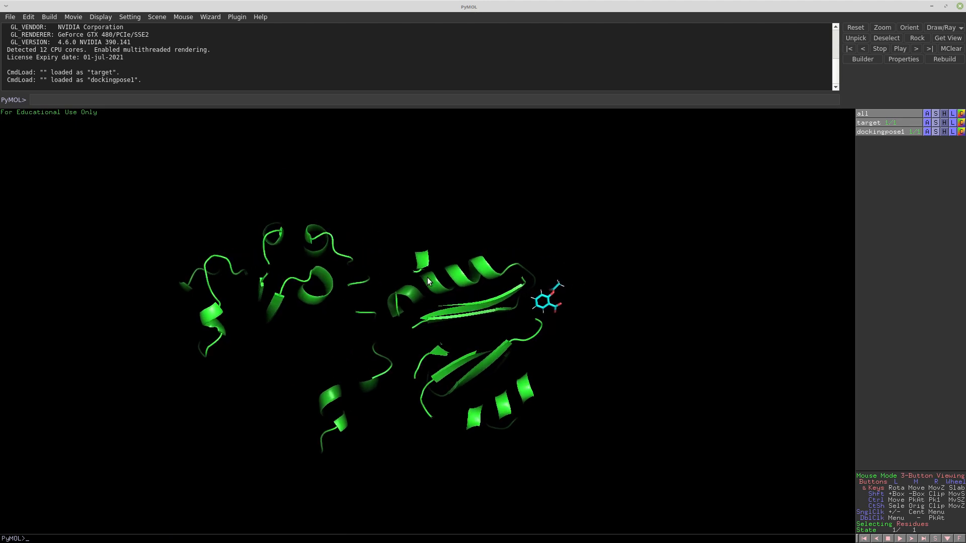
scroll(427, 279, up, 10)
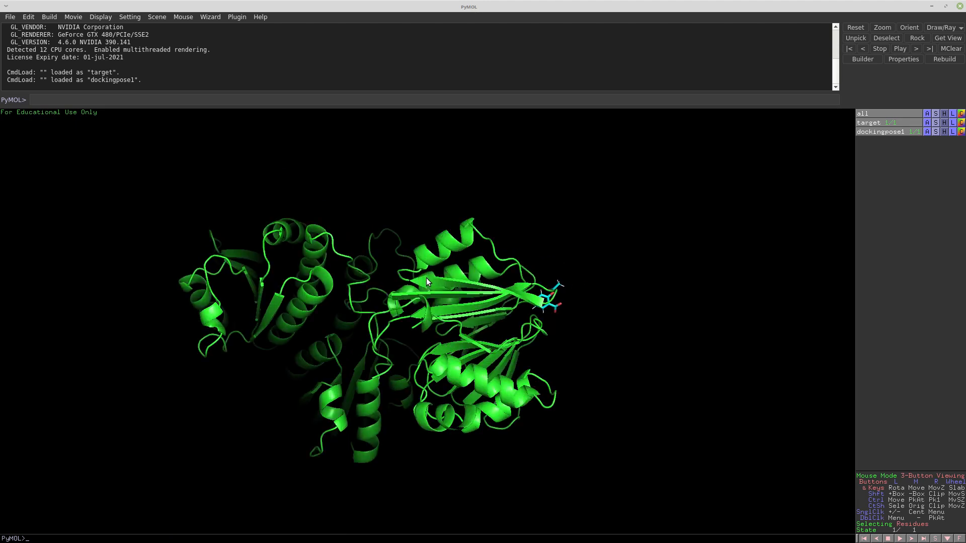
Examine from several angles where the dockingpose1 ligand sits on the full target protein cartoon
drag(422, 280, 385, 300)
right_drag(384, 299, 362, 321)
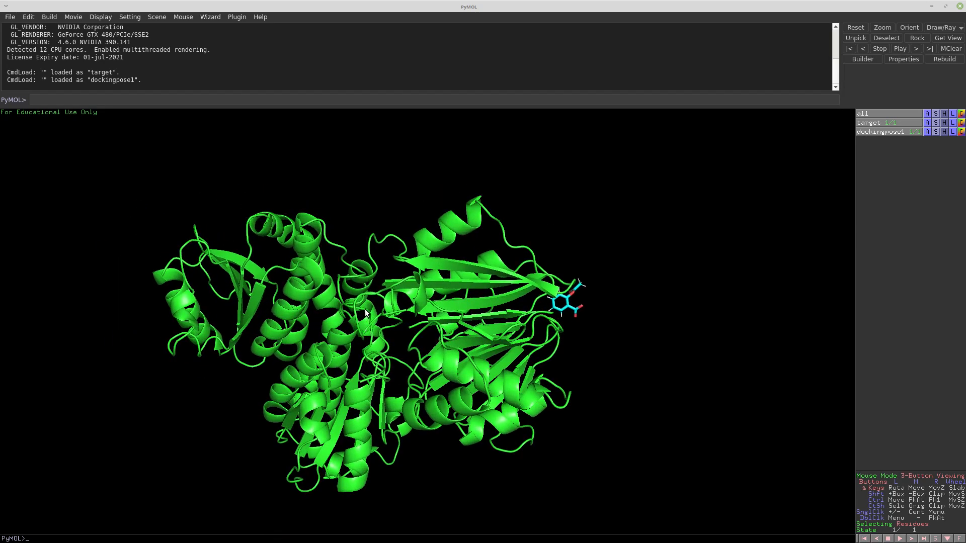
scroll(362, 308, down, 12)
scroll(359, 311, up, 9)
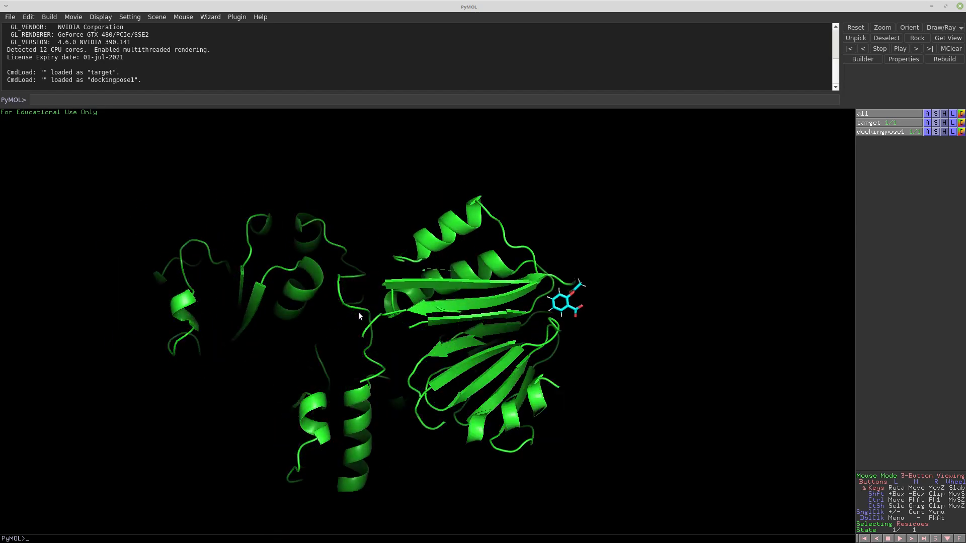
scroll(366, 309, up, 3)
middle_drag(366, 311, 298, 291)
drag(298, 290, 523, 288)
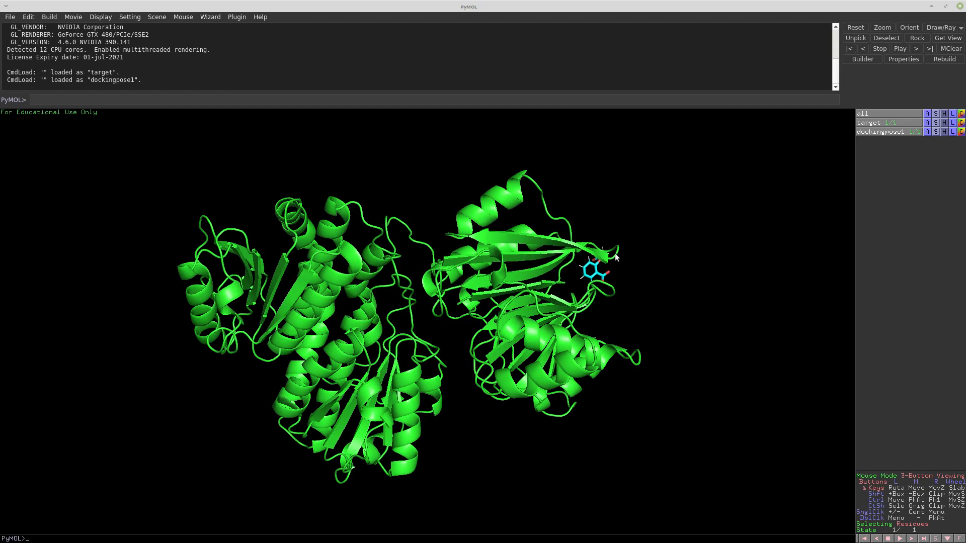
right_drag(604, 272, 607, 305)
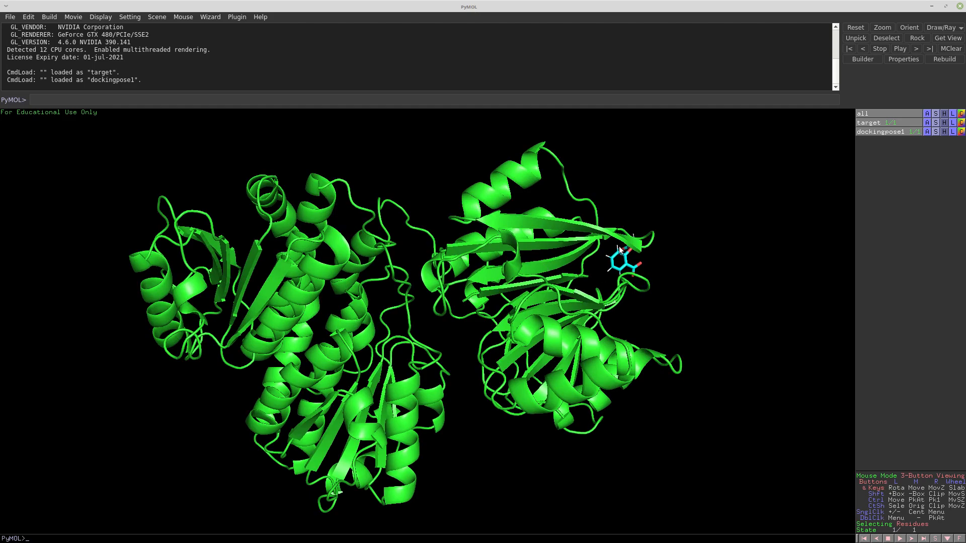
right_drag(683, 219, 519, 166)
mouse_move(401, 225)
mouse_down()
mouse_move(433, 230)
mouse_move(405, 219)
mouse_up()
mouse_move(519, 306)
mouse_down()
mouse_move(535, 310)
mouse_move(536, 295)
mouse_up()
drag(322, 237, 330, 250)
drag(588, 304, 396, 242)
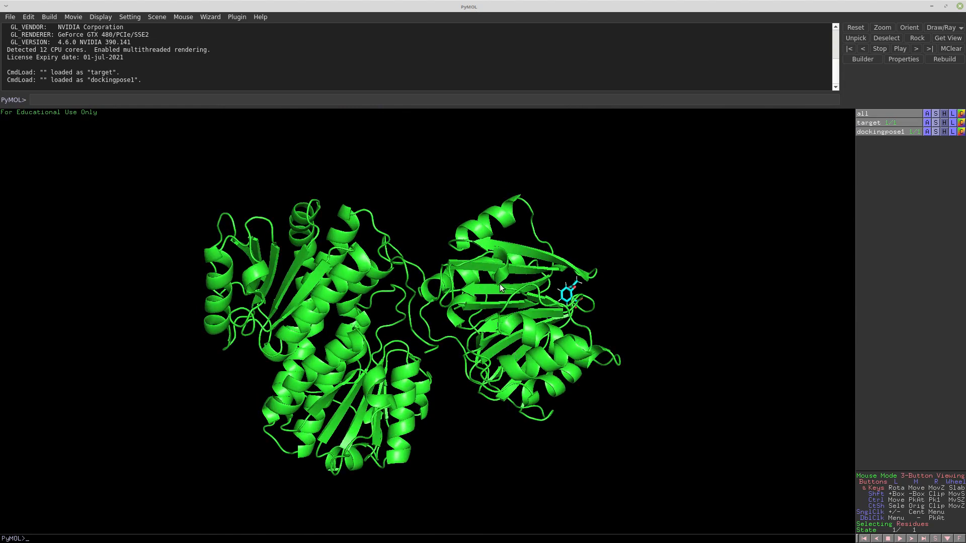
Set up exporting the enabled objects as a PDB file in the resultados swissdock folder, and cancel without saving
click(11, 18)
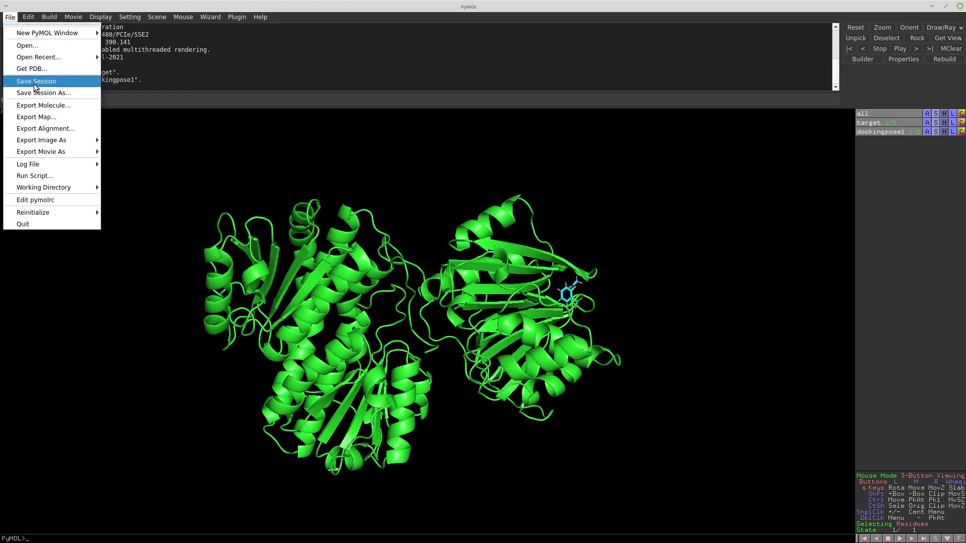
click(74, 106)
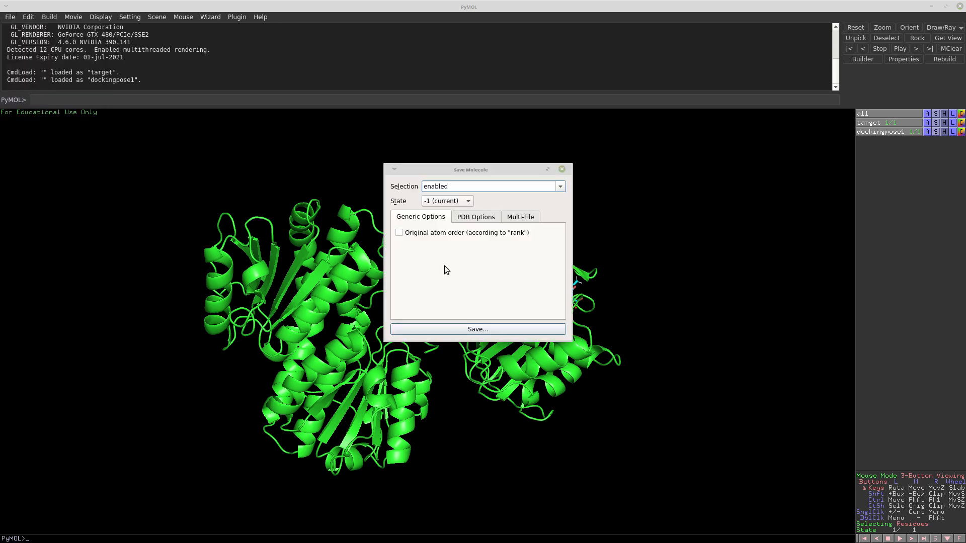
click(479, 329)
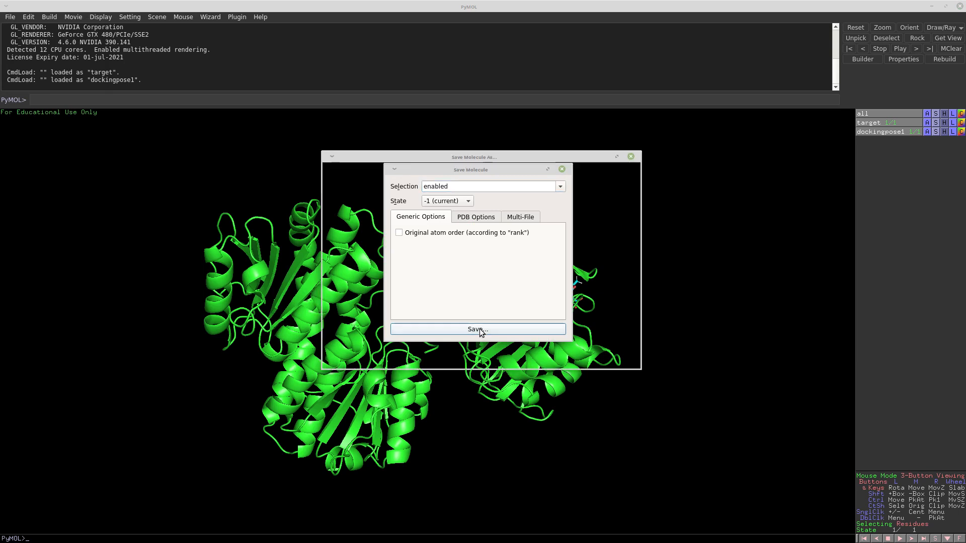
click(432, 358)
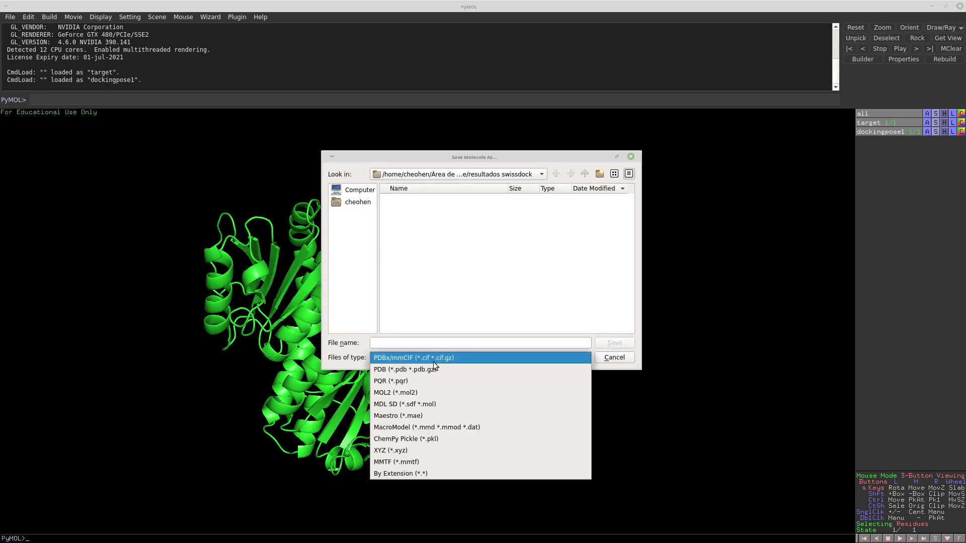
click(431, 370)
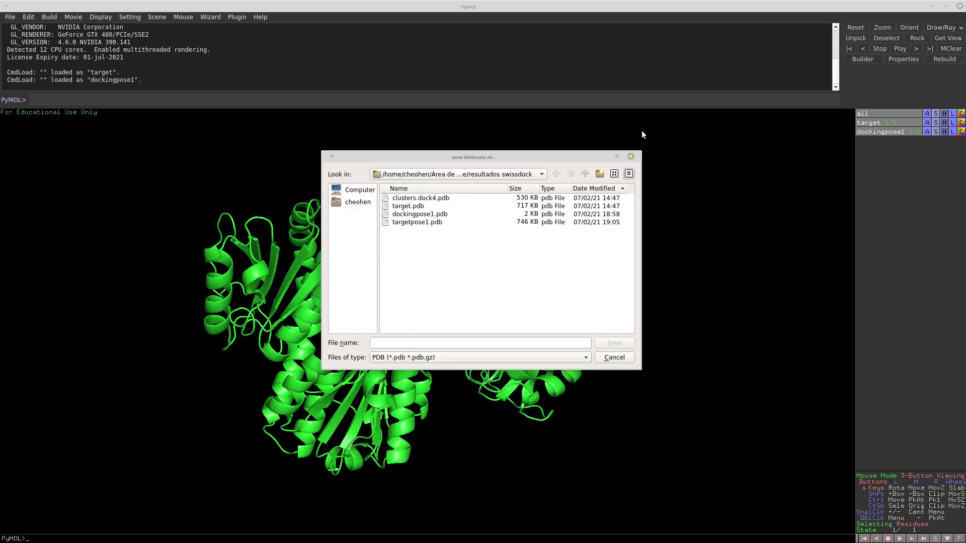
click(632, 157)
click(562, 169)
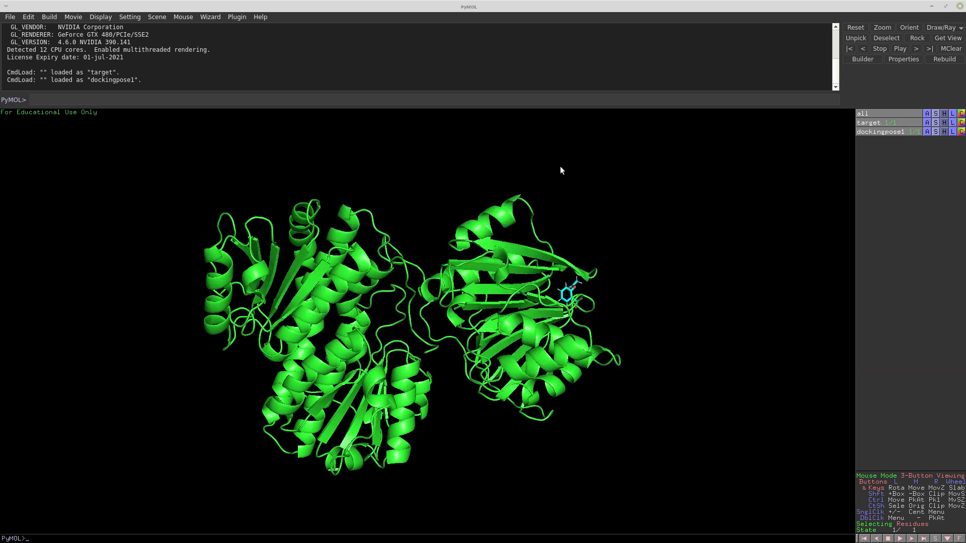
Quit the current PyMOL version and launch the older one from the terminal with the command pymol
drag(556, 173, 546, 290)
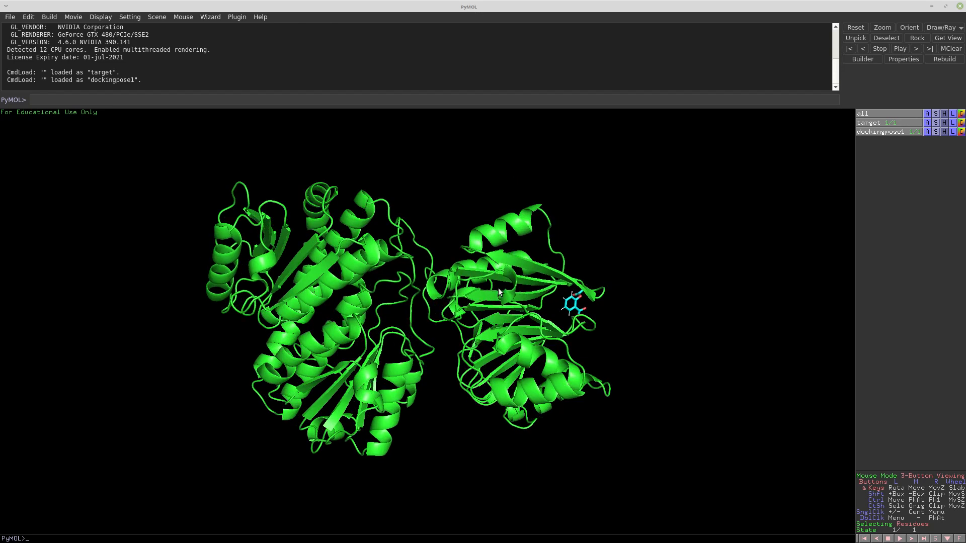
click(959, 7)
text(pymol)
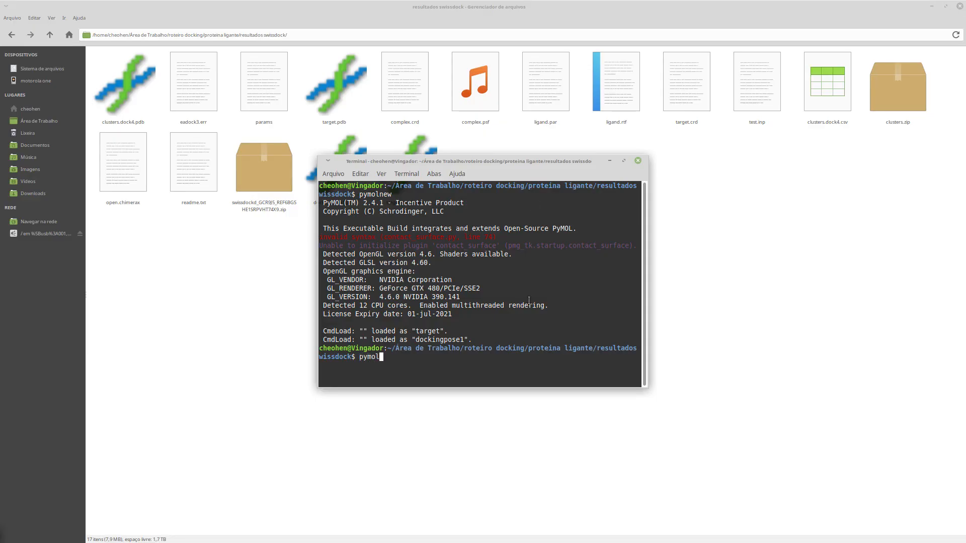
key(Return)
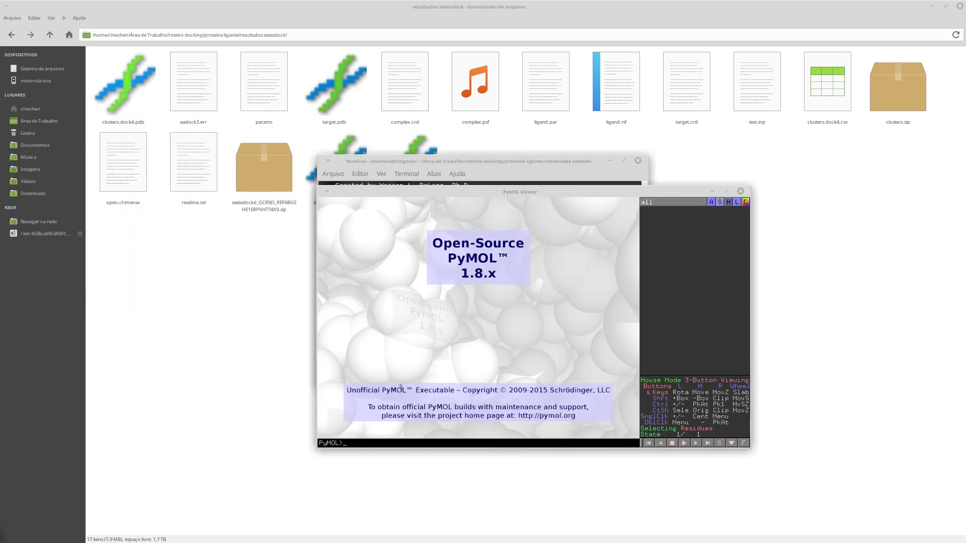
Open dockingpose1.pdb and target.pdb together from the resultados swissdock folder and rotate the loaded structures
click(121, 59)
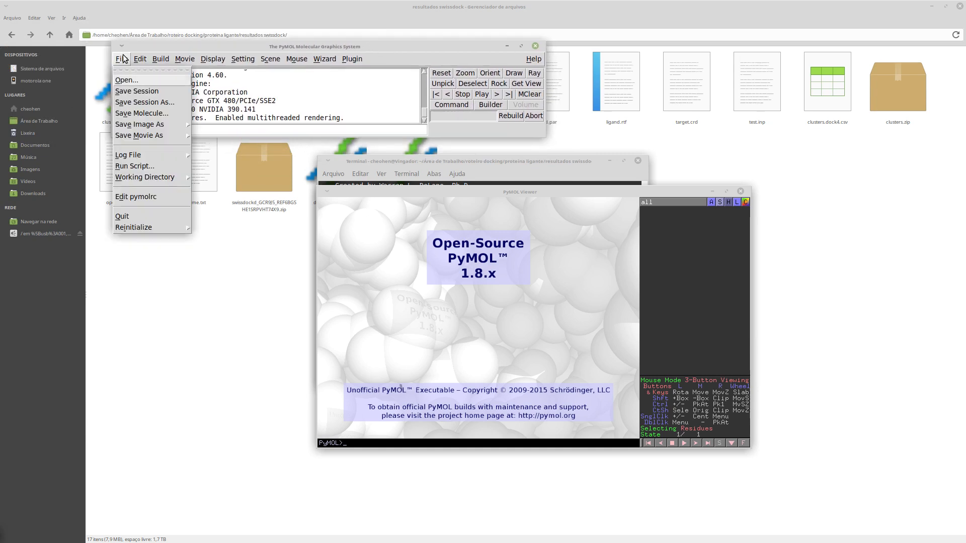
click(127, 75)
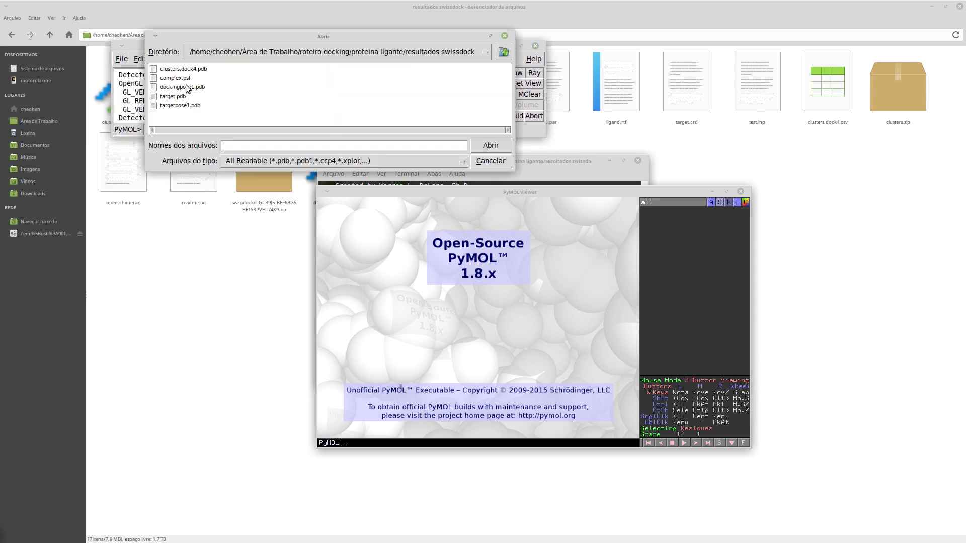
click(186, 89)
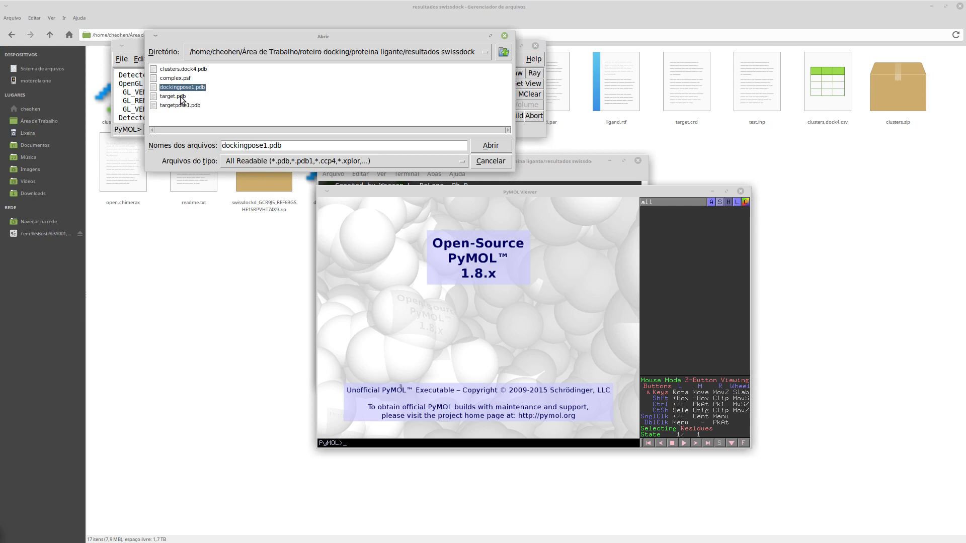
ctrl+click(178, 97)
click(490, 146)
drag(552, 231, 581, 255)
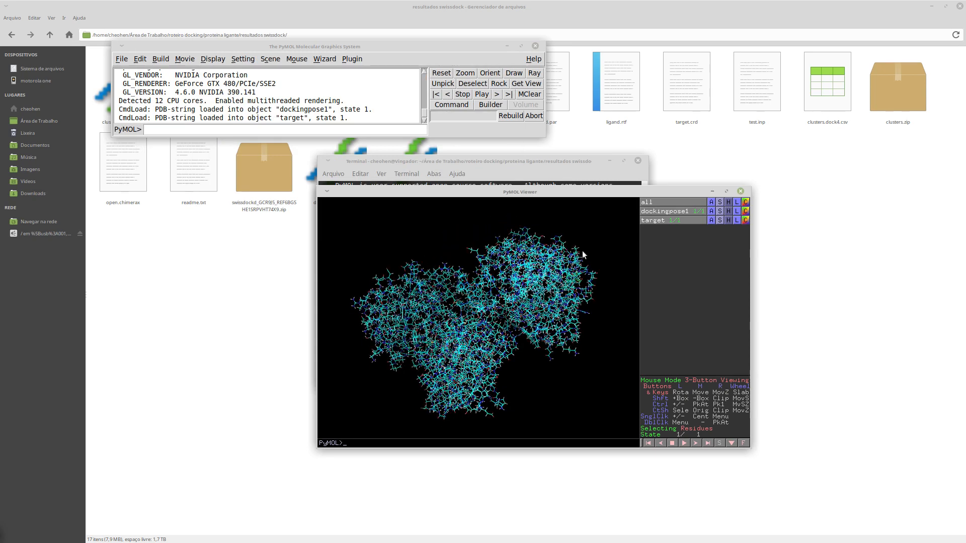
Hide every representation of all objects and show them as cartoon
click(730, 203)
click(733, 214)
click(720, 202)
click(724, 250)
mouse_move(505, 313)
right_down()
mouse_move(498, 353)
mouse_move(506, 309)
right_up()
drag(506, 308, 545, 314)
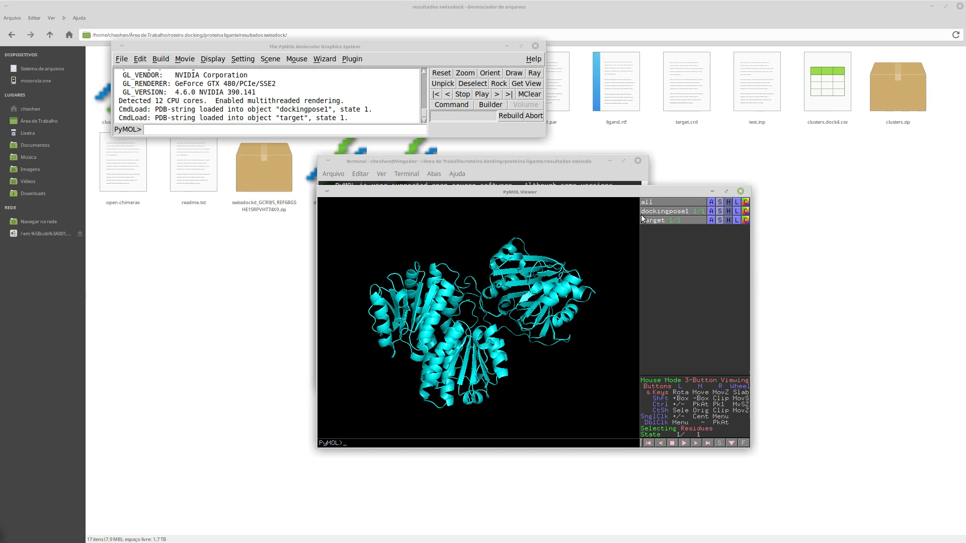
click(720, 212)
click(738, 251)
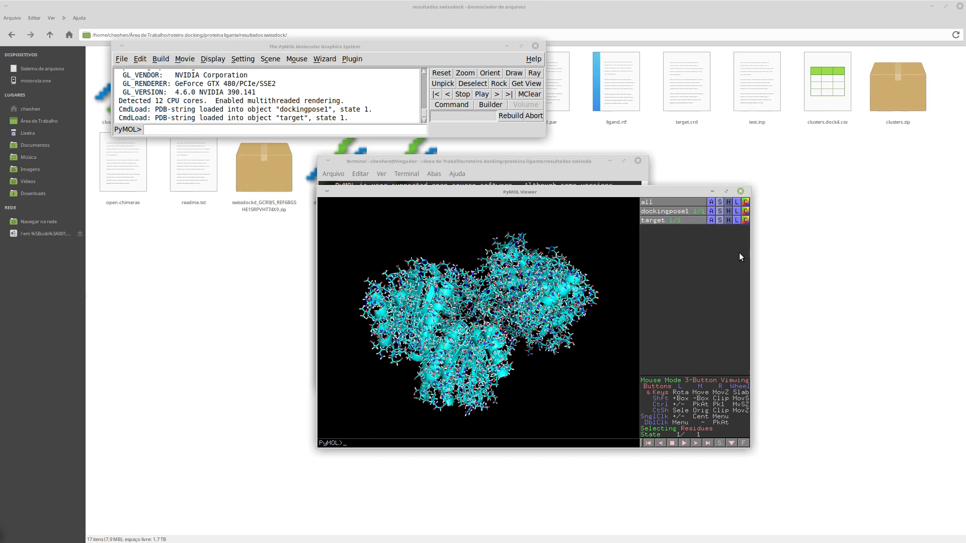
click(728, 221)
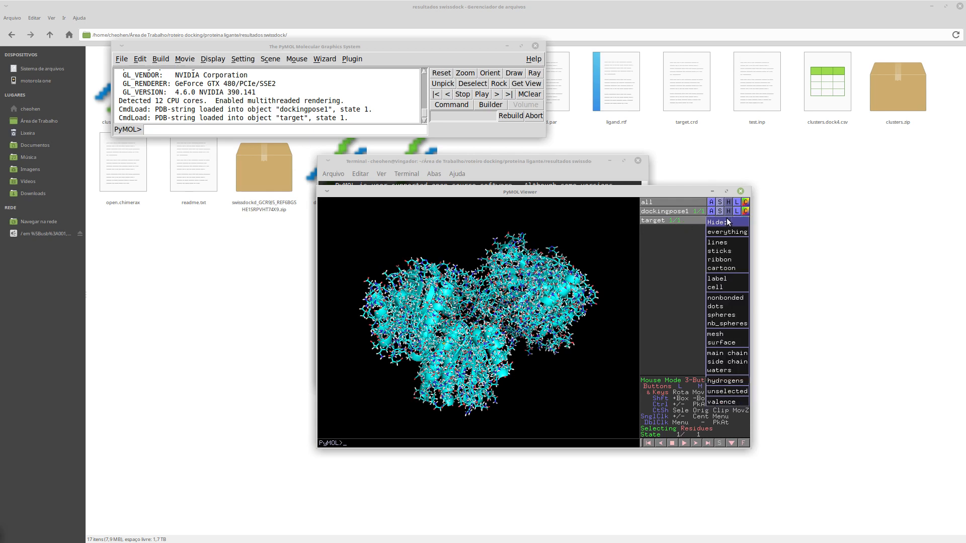
click(738, 250)
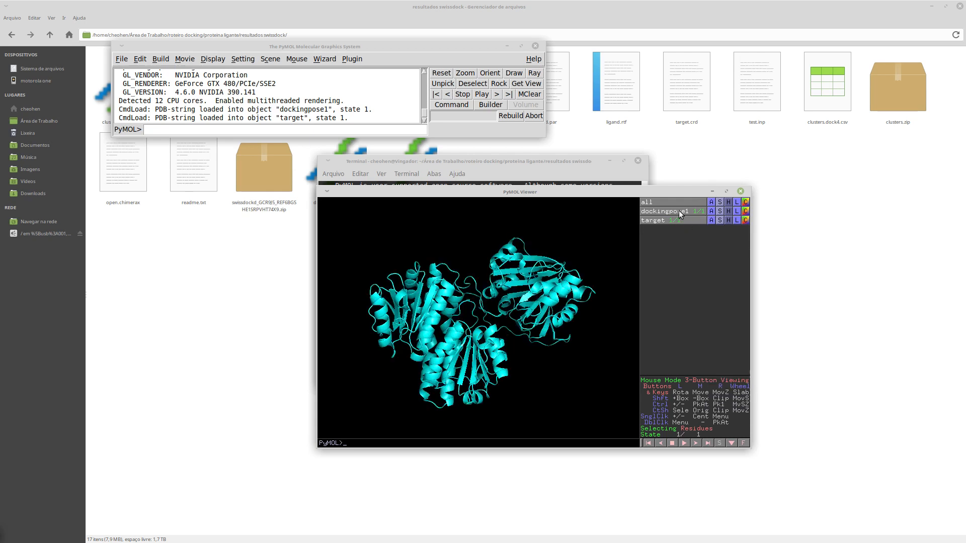
Show the dockingpose1 ligand as sticks and inspect its position on the target protein
click(721, 211)
click(732, 243)
drag(611, 268, 518, 304)
right_drag(518, 303, 624, 343)
drag(602, 282, 582, 262)
drag(524, 308, 552, 280)
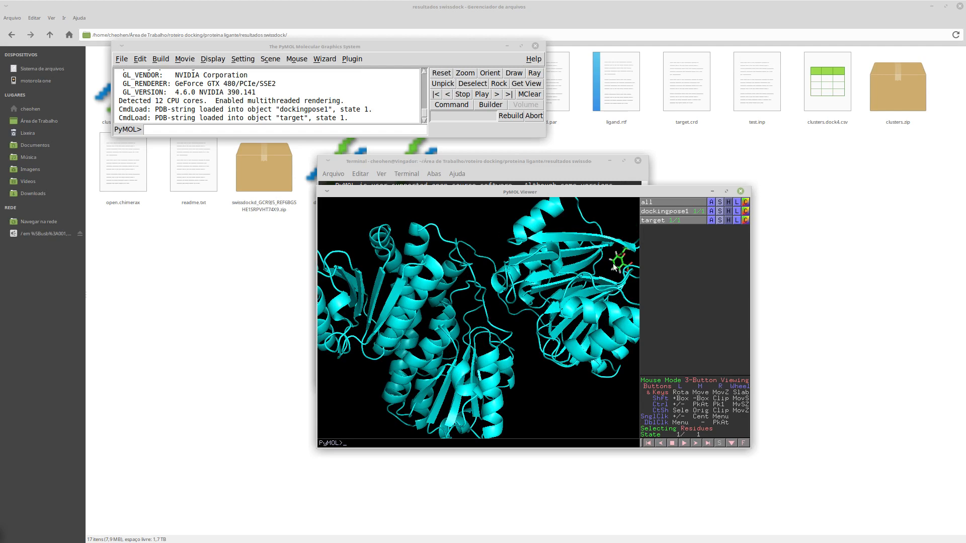
right_drag(536, 332, 546, 257)
drag(619, 318, 526, 312)
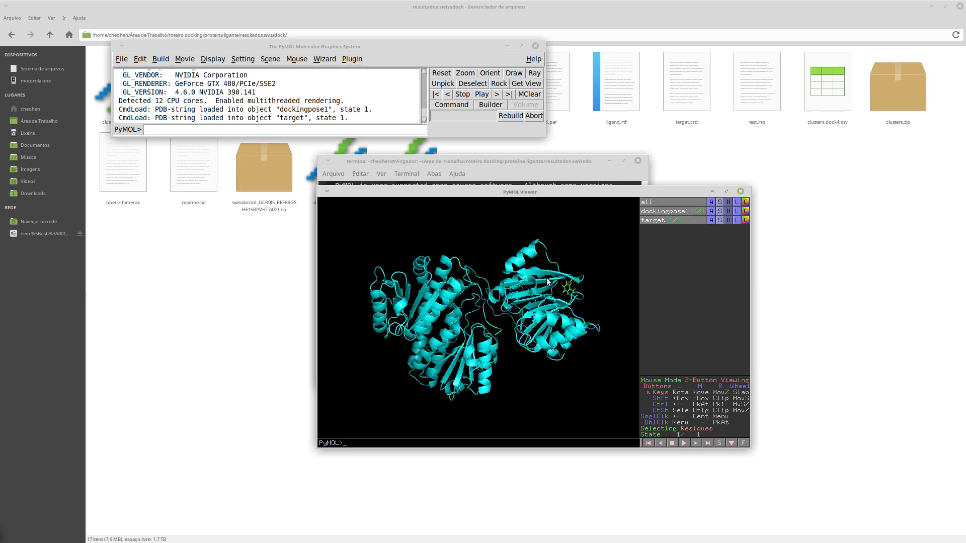
click(121, 59)
click(159, 113)
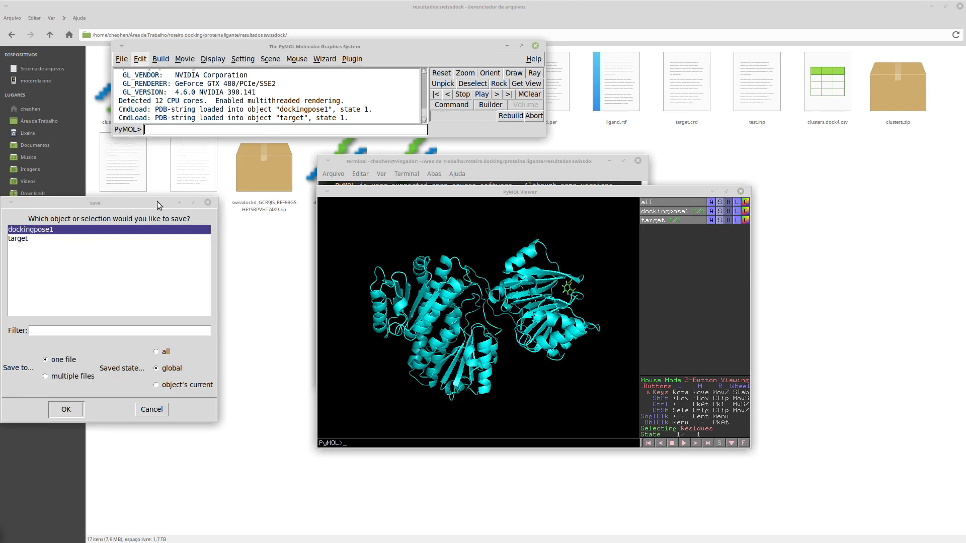
drag(142, 201, 486, 170)
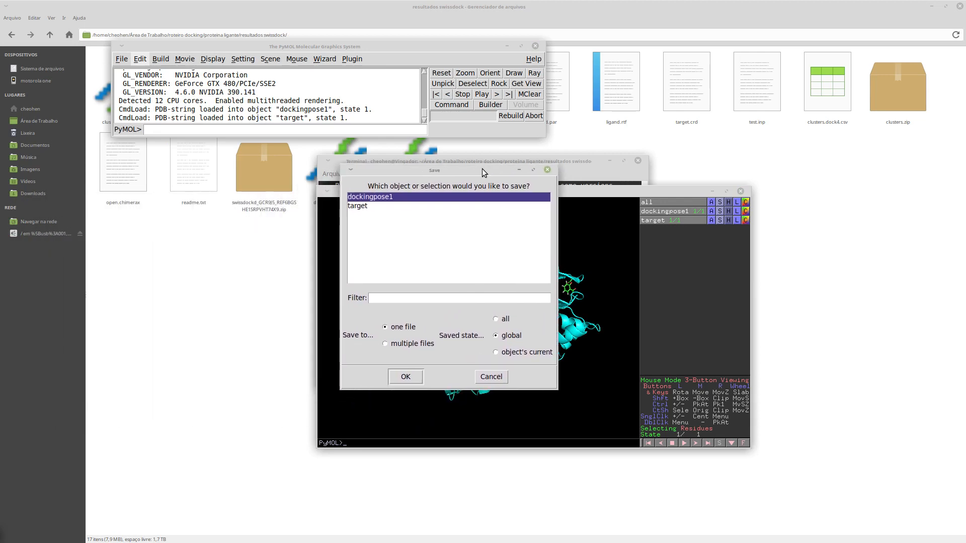
shift+click(369, 207)
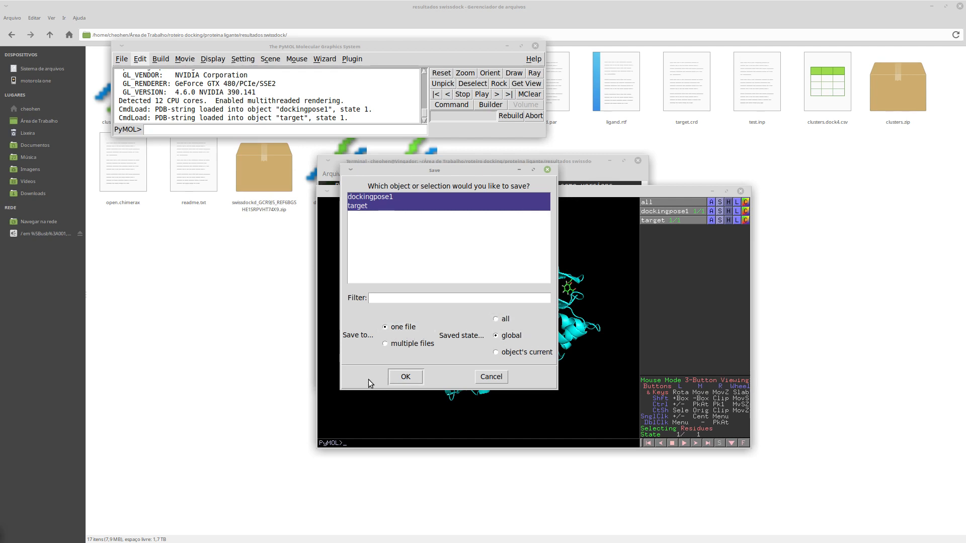
click(406, 377)
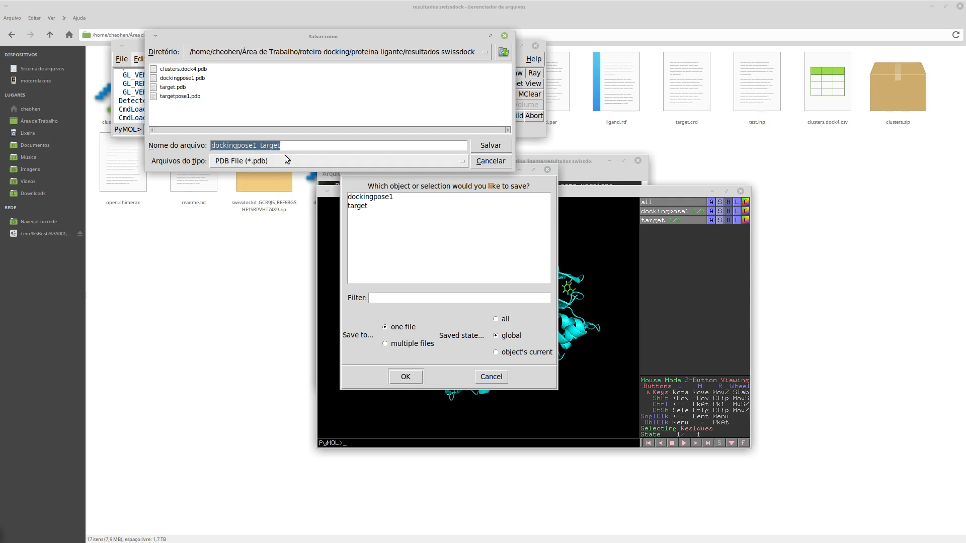
click(505, 36)
Close the older PyMOL and its terminal, and launch the newer version from a terminal in resultados swissdock with the command pymolnew
click(742, 191)
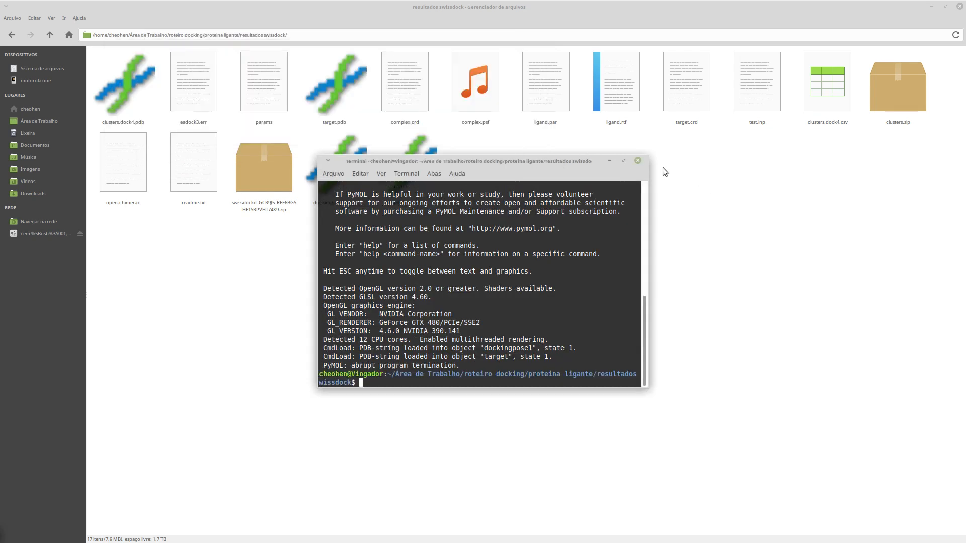
click(638, 161)
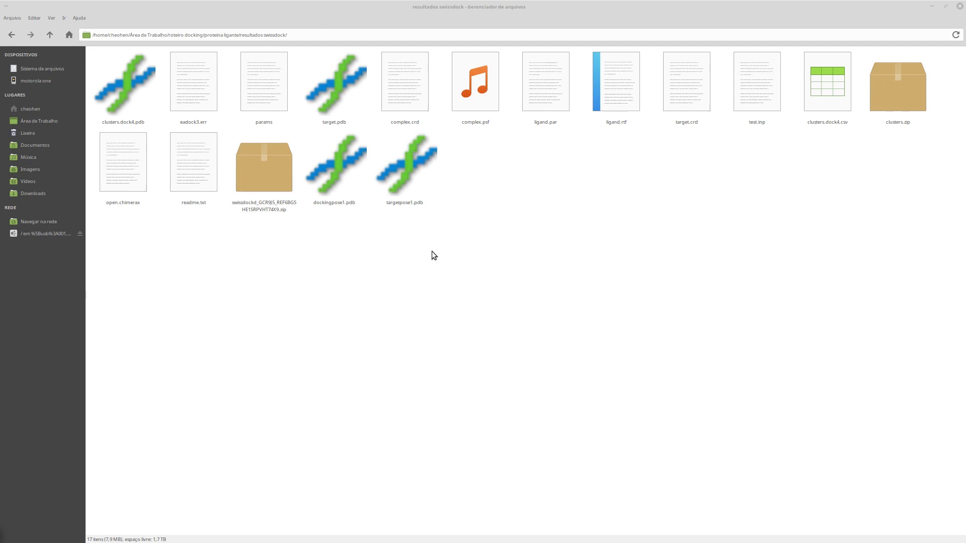
right_click(446, 244)
click(475, 295)
text(pymolnew)
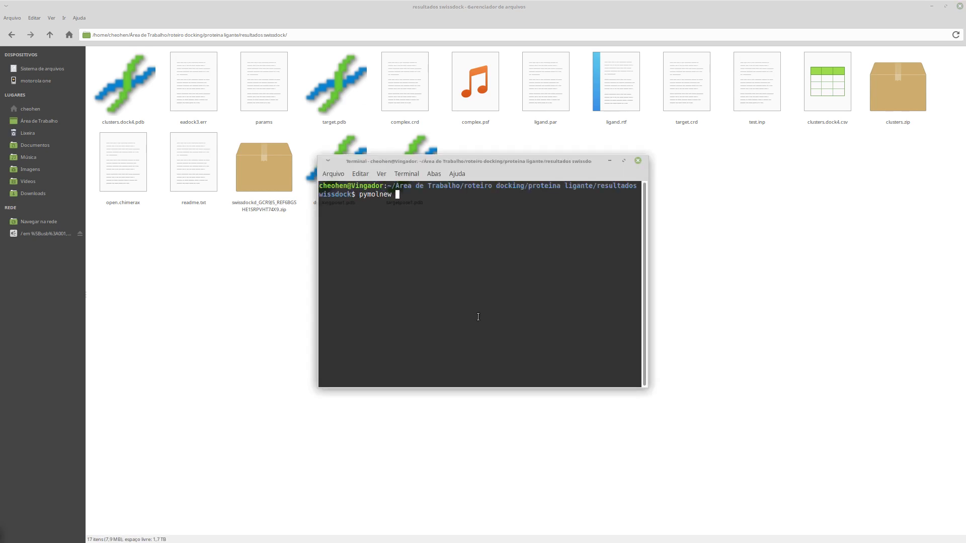
key(Return)
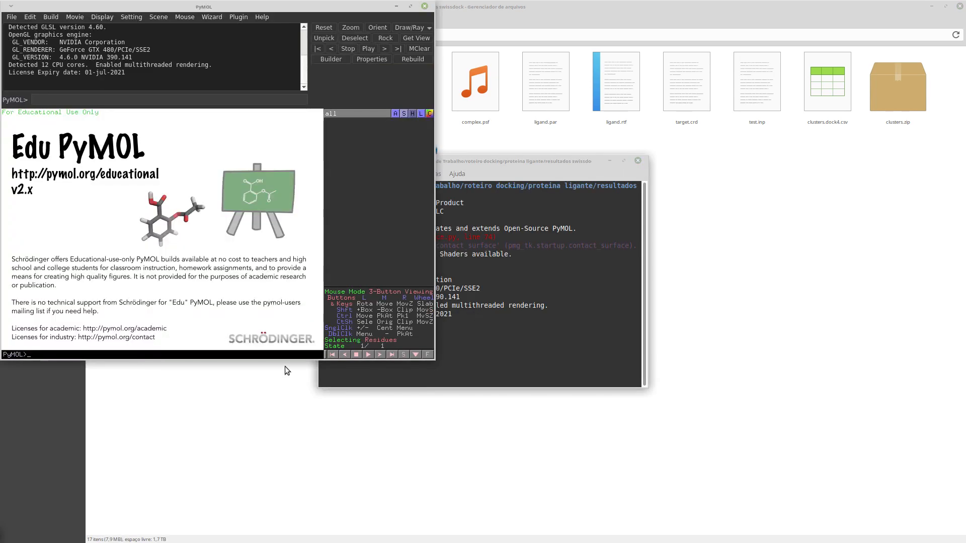
click(411, 7)
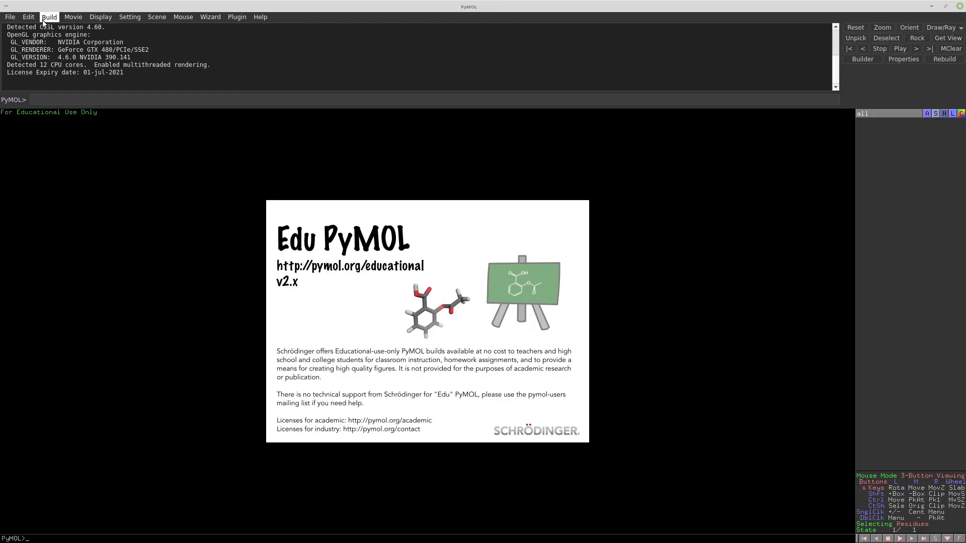
Open targetpose1.pdb from the resultados swissdock folder and rotate the loaded complex
click(10, 18)
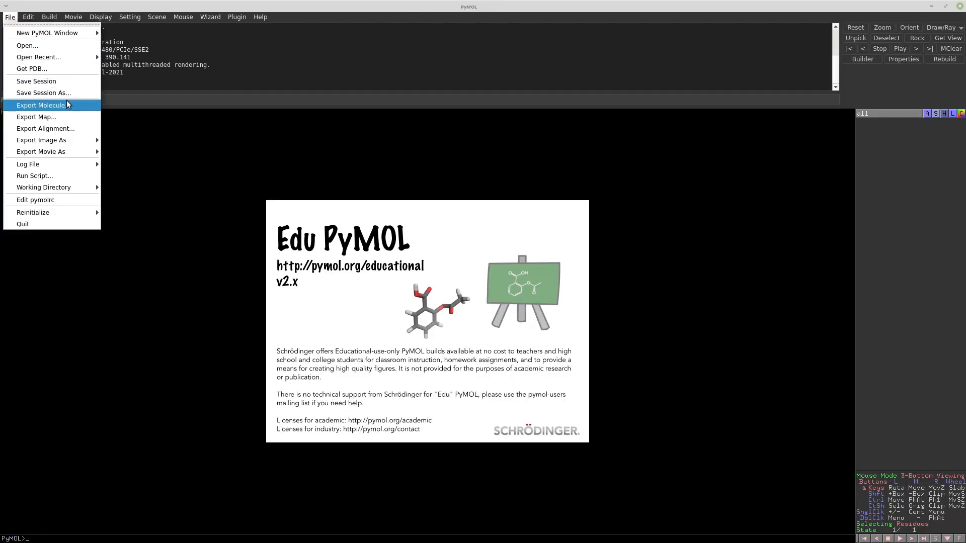
click(47, 46)
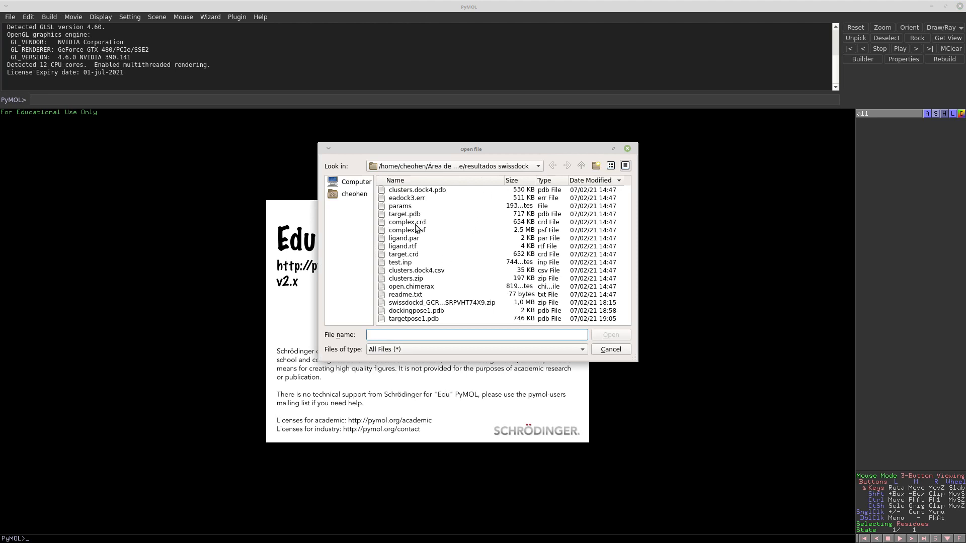
click(428, 319)
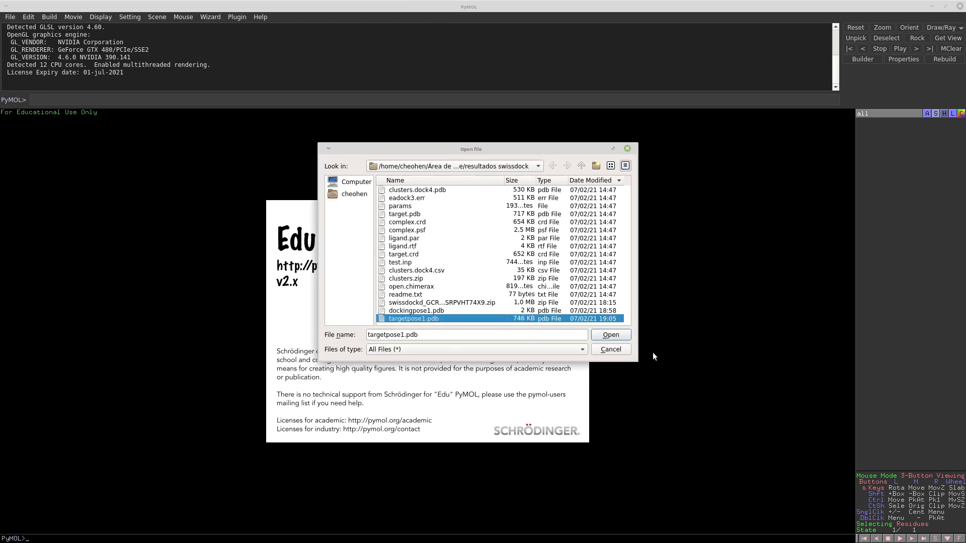
click(609, 334)
drag(616, 309, 524, 267)
drag(673, 215, 498, 259)
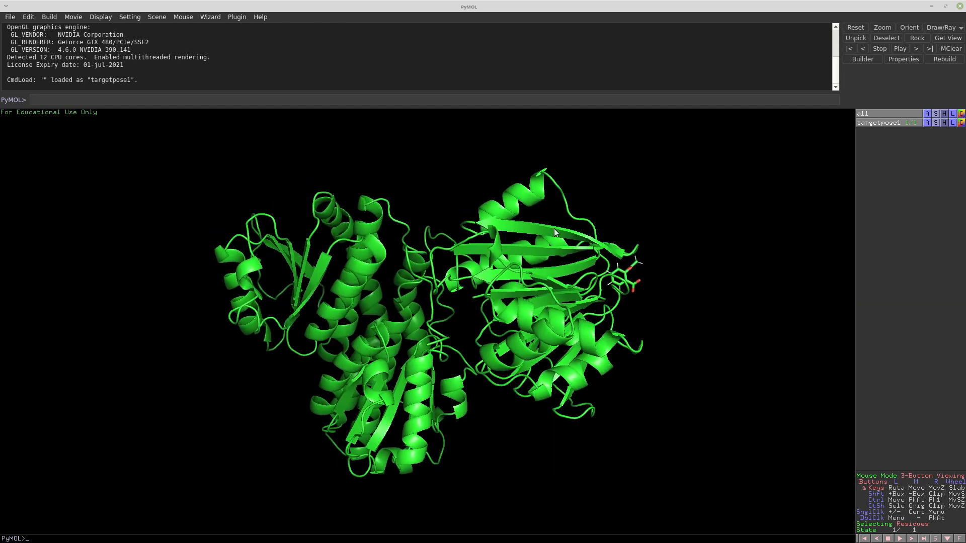
Color targetpose1 by secondary structure with cyan helices, red sheets and magenta loops
click(960, 123)
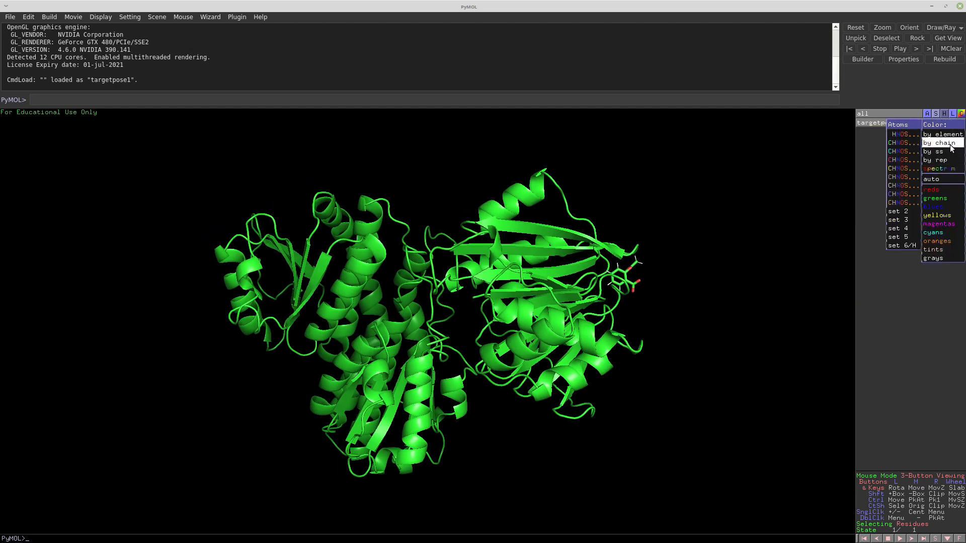
mouse_move(949, 155)
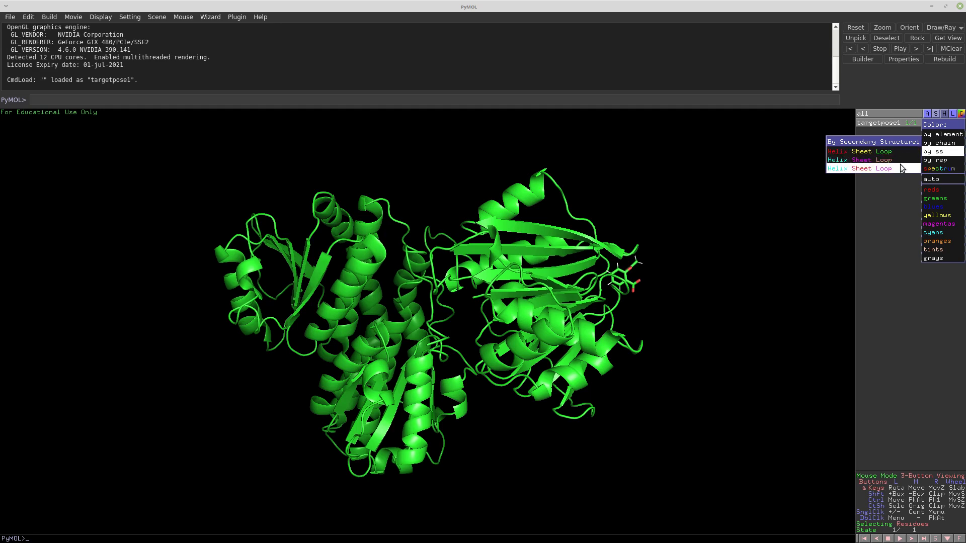
click(875, 169)
mouse_move(629, 289)
mouse_down()
mouse_move(552, 289)
mouse_move(624, 300)
mouse_move(629, 292)
mouse_up()
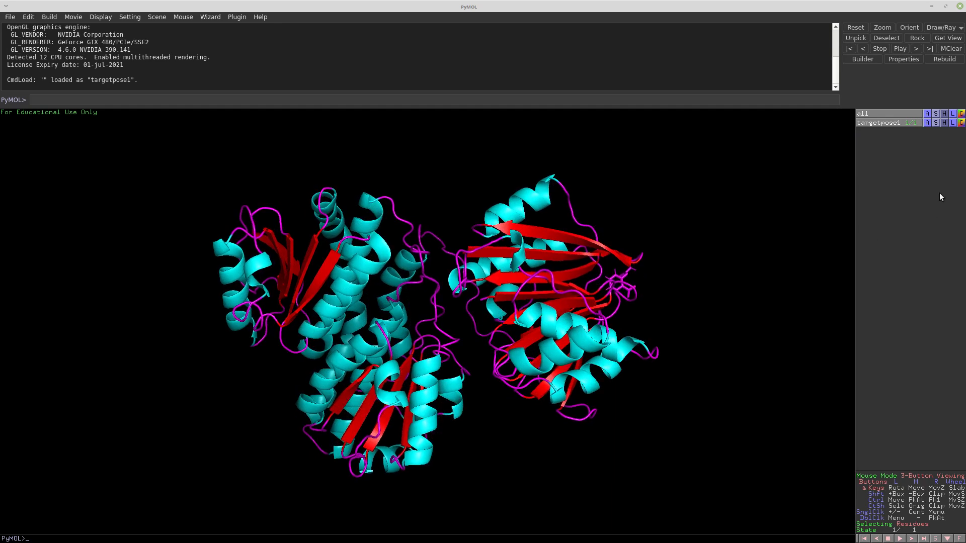
Color the whole complex with the rainbow spectrum and inspect where the ligand sits on the protein
click(960, 117)
click(901, 182)
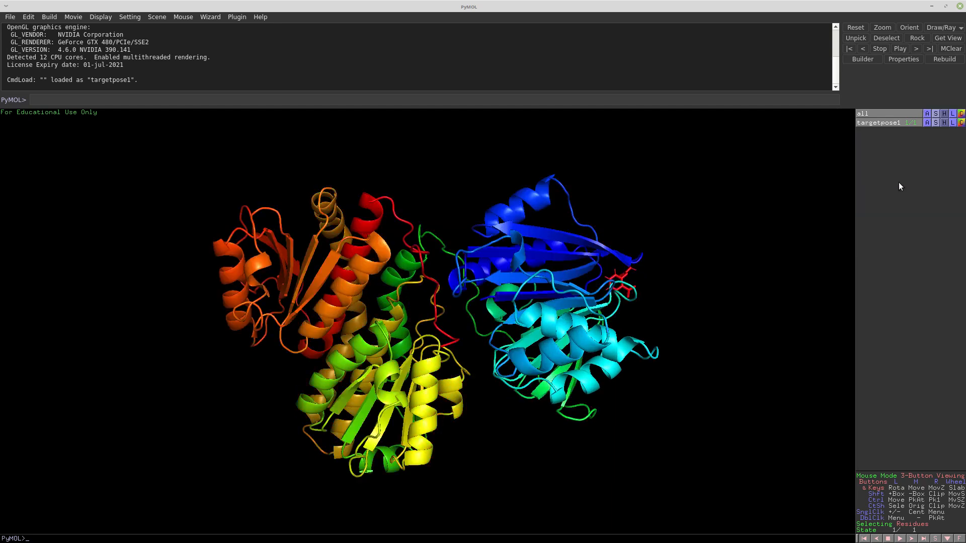
drag(593, 236, 582, 210)
right_drag(581, 210, 690, 302)
drag(689, 302, 539, 219)
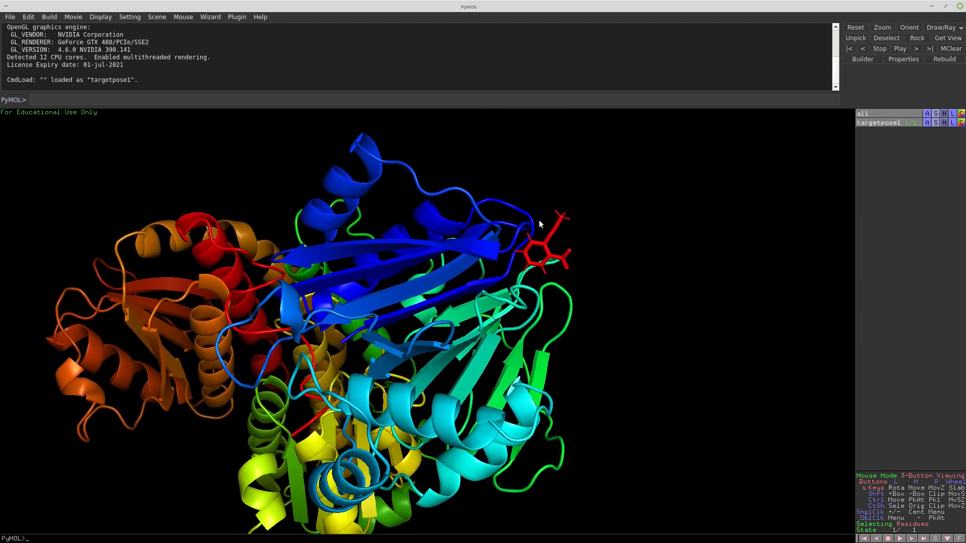
middle_drag(539, 219, 483, 261)
drag(434, 304, 642, 252)
right_drag(630, 342, 276, 294)
drag(277, 294, 350, 270)
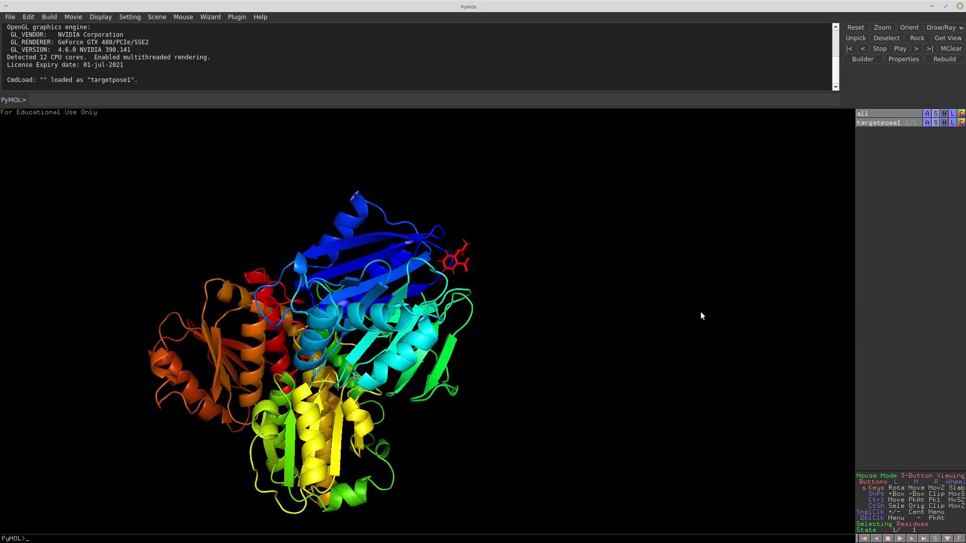
right_drag(784, 226, 516, 232)
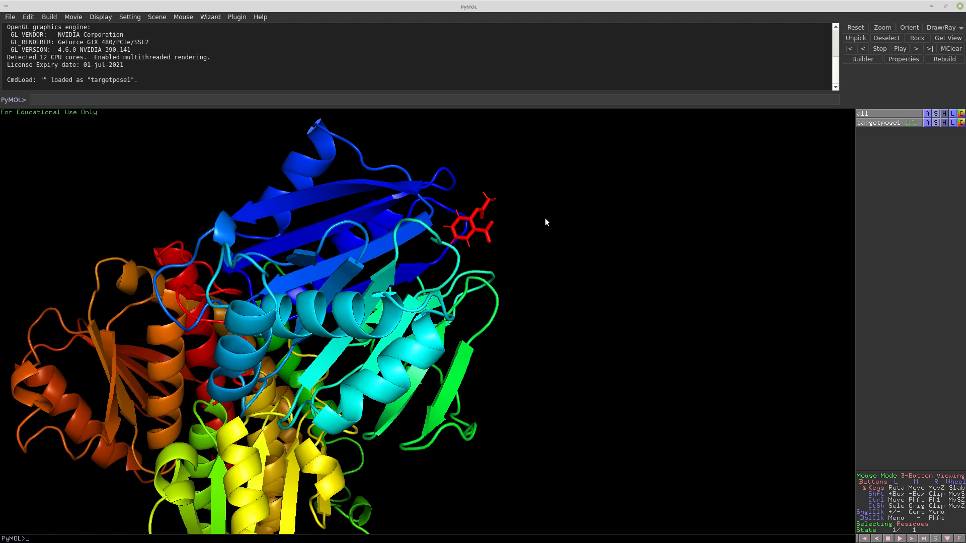
Apply the ligands preset to all objects
click(927, 114)
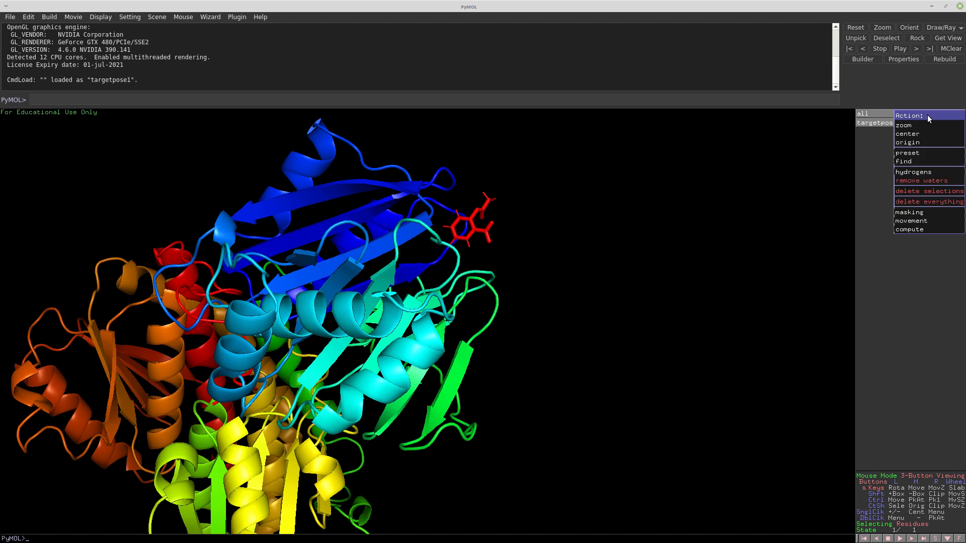
mouse_move(923, 152)
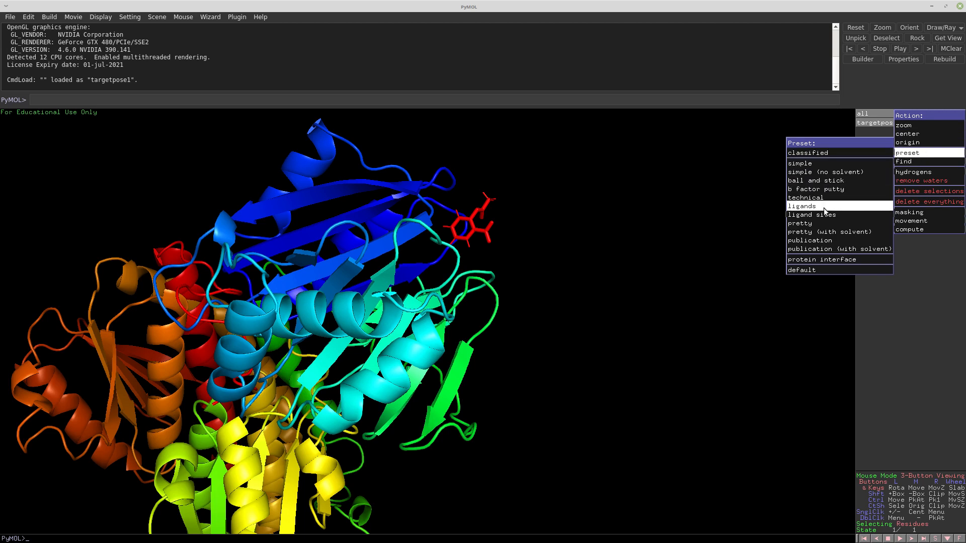
click(920, 360)
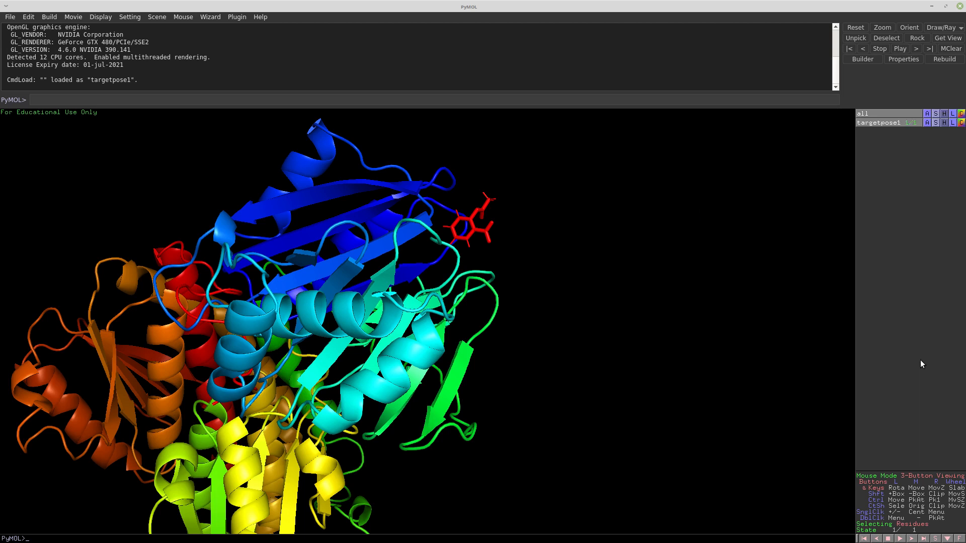
click(927, 114)
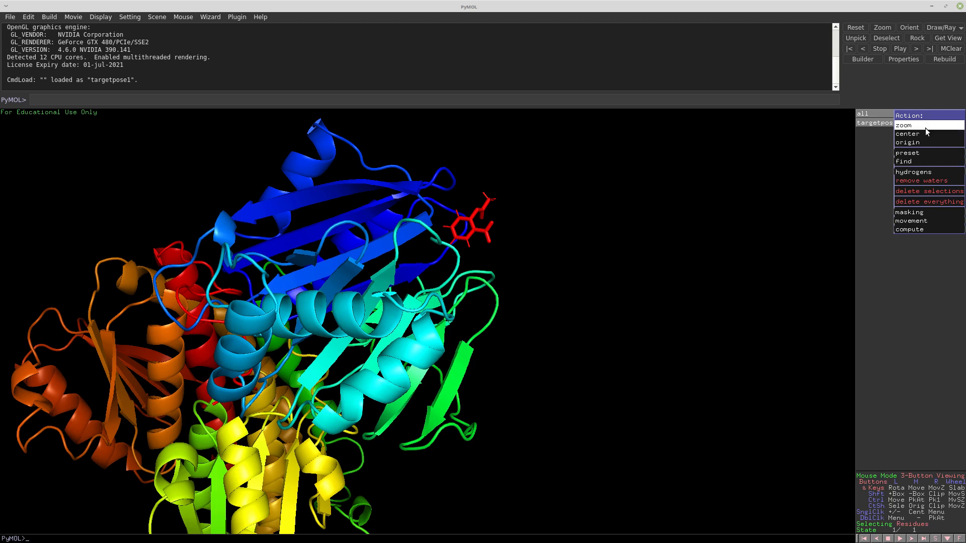
mouse_move(919, 159)
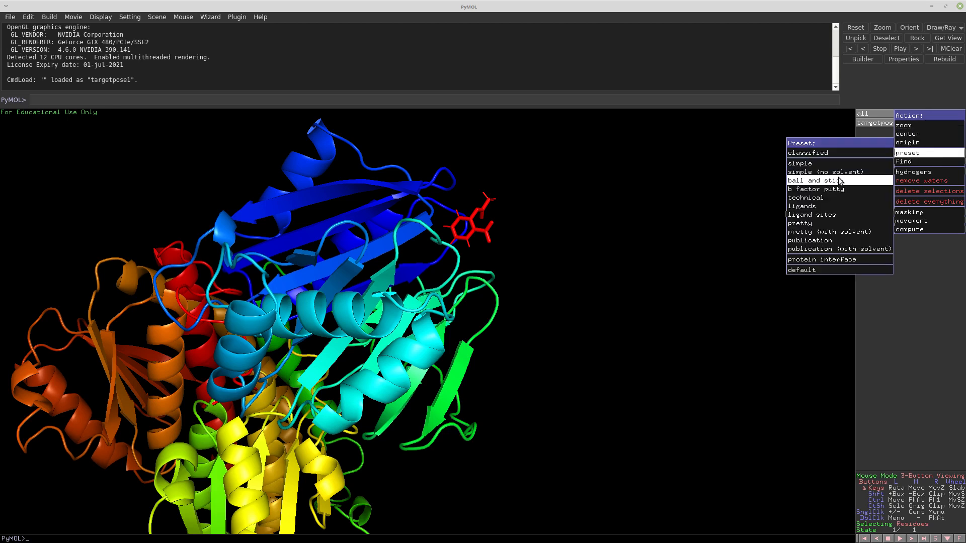
click(806, 206)
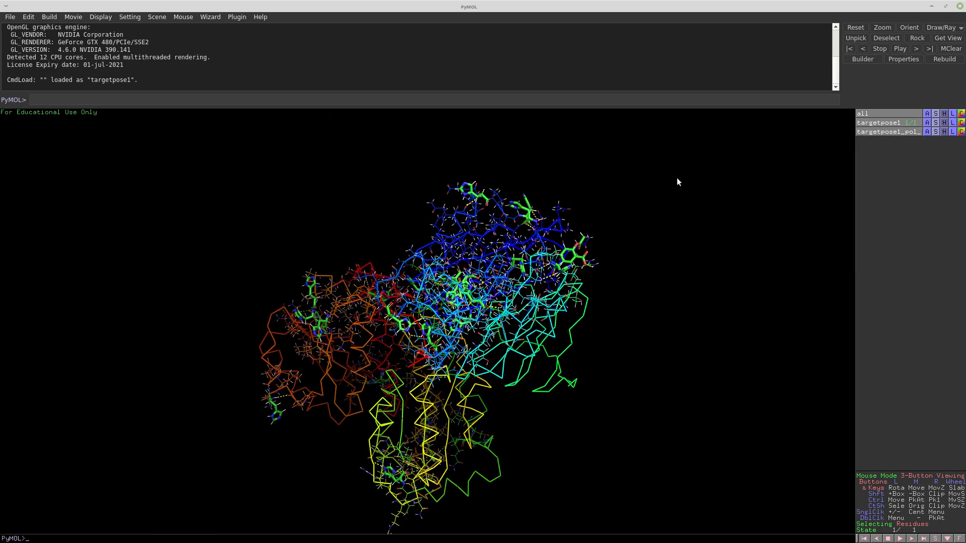
Examine the docked ligand up close and its polar contacts with the neighbouring protein residues
right_drag(680, 161, 720, 259)
middle_drag(722, 253, 585, 357)
right_drag(705, 250, 699, 348)
middle_drag(690, 334, 577, 363)
drag(577, 364, 553, 352)
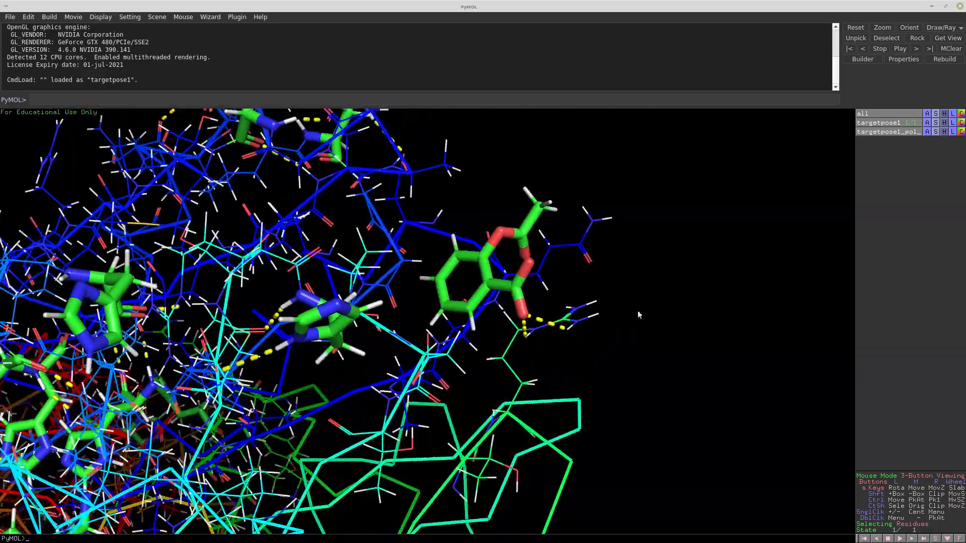
right_drag(682, 402, 586, 361)
drag(586, 361, 520, 363)
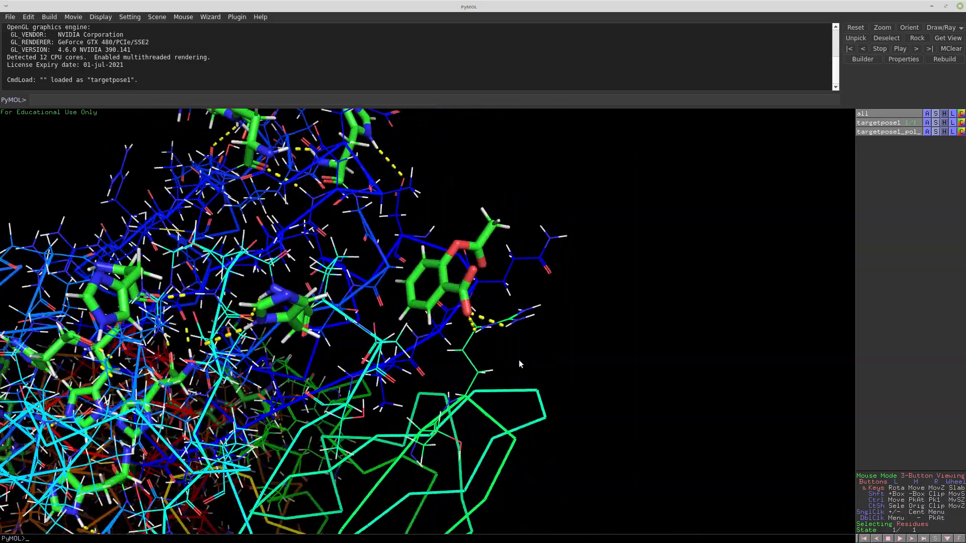
drag(617, 300, 662, 328)
right_drag(686, 348, 673, 316)
drag(450, 314, 435, 289)
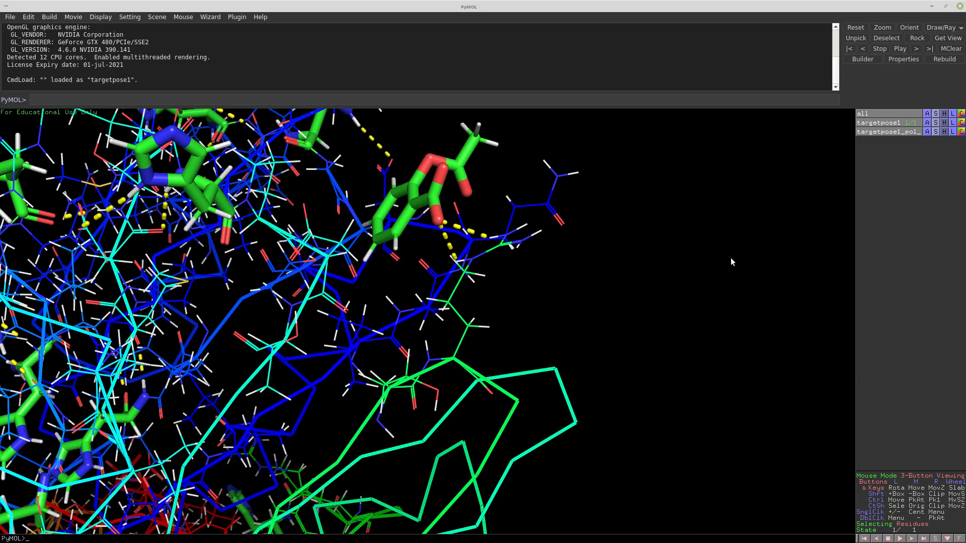
right_drag(592, 245, 584, 327)
drag(584, 328, 527, 365)
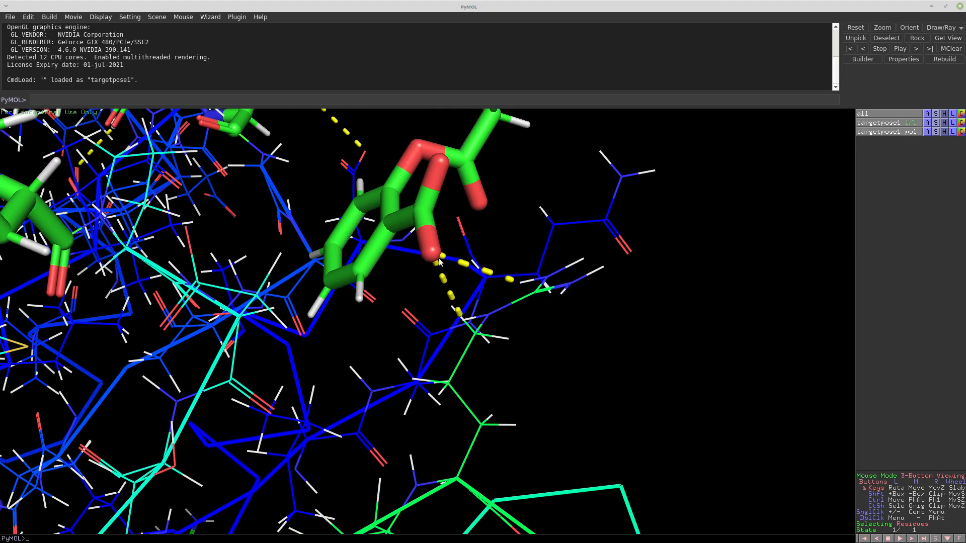
mouse_move(482, 311)
mouse_down()
mouse_move(457, 307)
mouse_move(481, 308)
mouse_move(491, 324)
mouse_up()
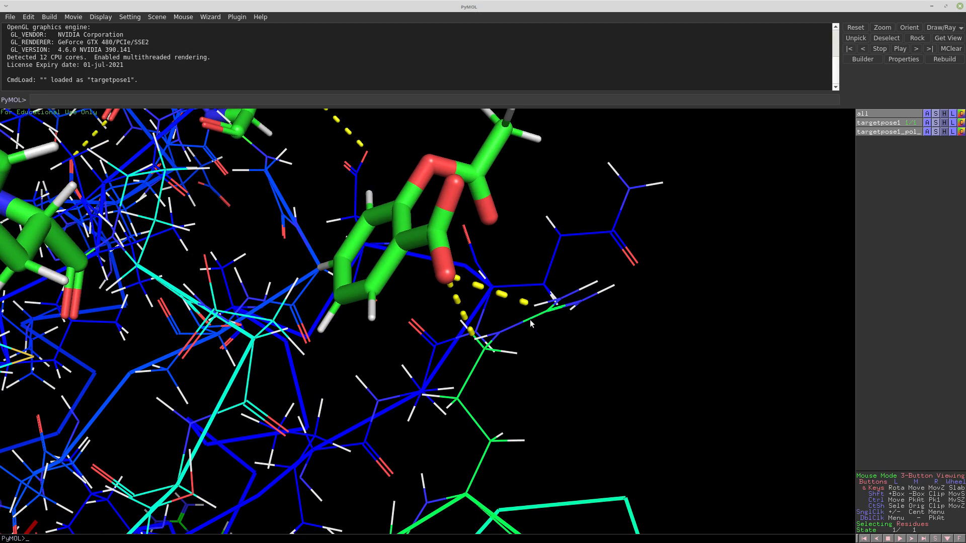
Select the arginine 216 residue in contact with the ligand and show it as sticks
click(537, 306)
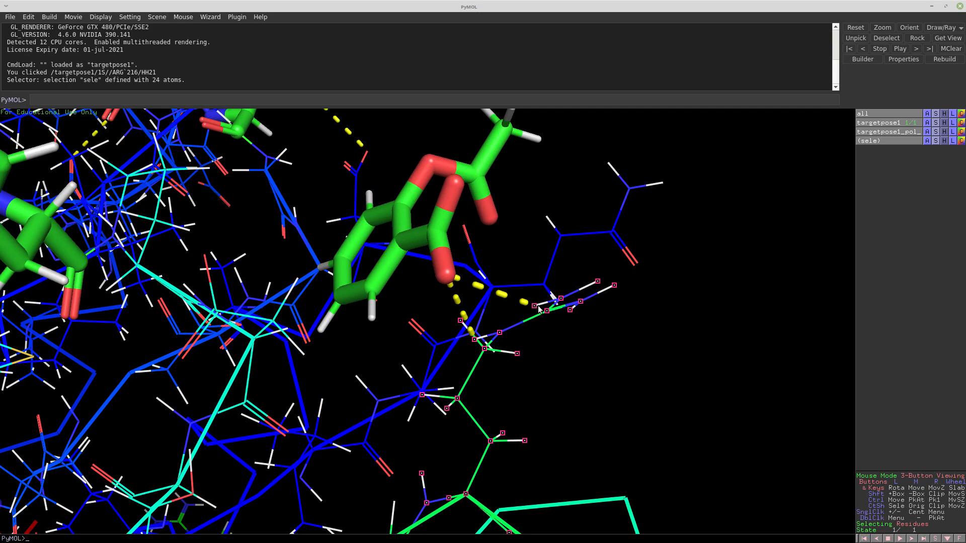
drag(539, 318, 448, 321)
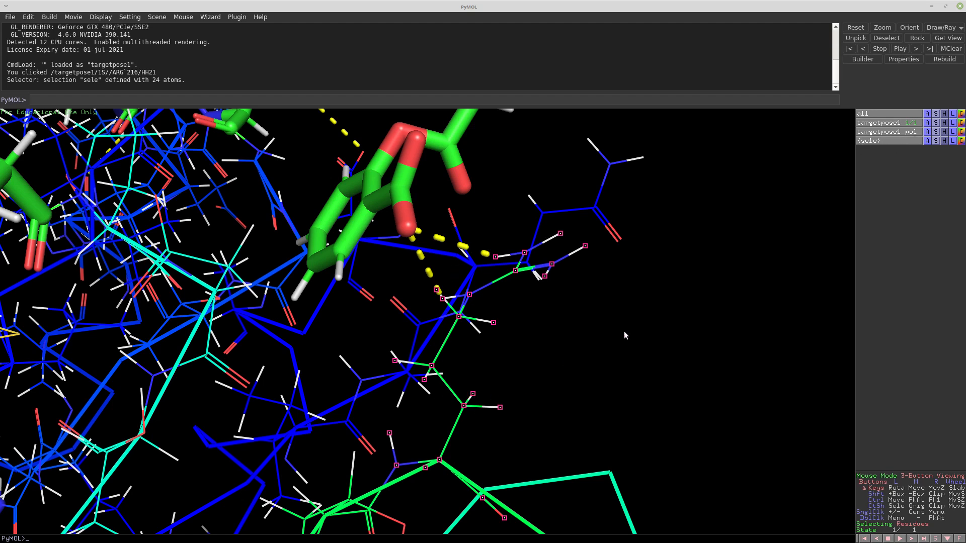
click(936, 140)
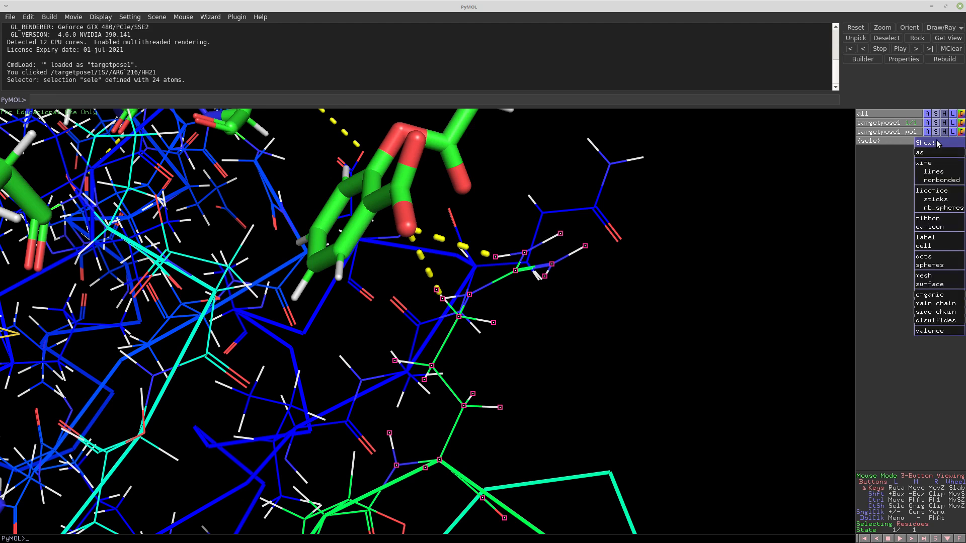
click(946, 201)
mouse_move(578, 315)
mouse_down()
mouse_move(592, 314)
mouse_move(572, 313)
mouse_move(573, 304)
mouse_move(586, 309)
mouse_up()
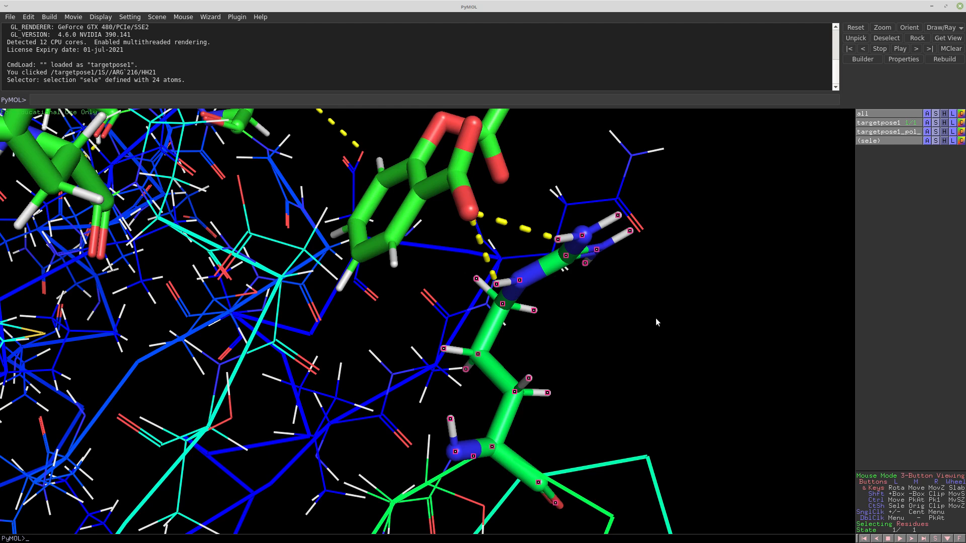
Hide the selection markers and label the selected arginine 216 with its residue name and number
click(618, 317)
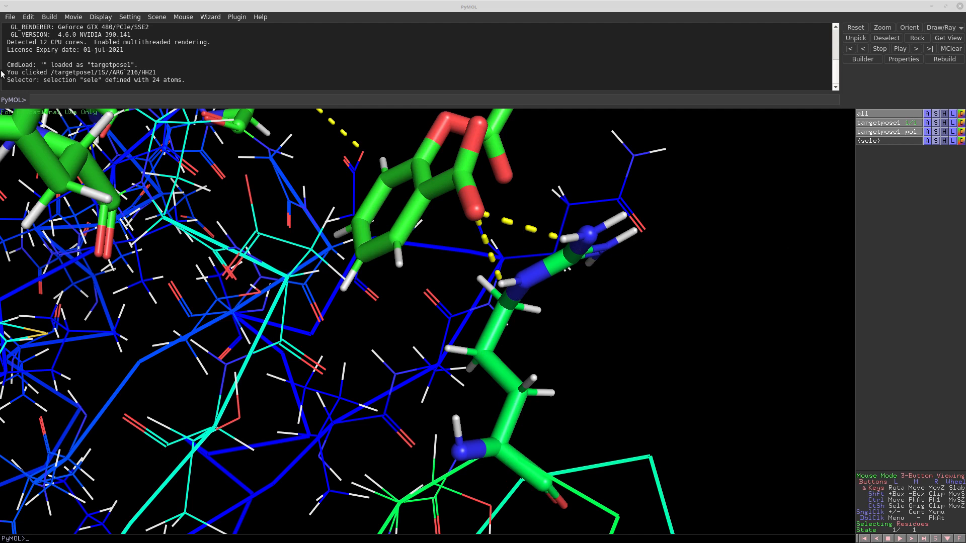
drag(4, 73, 157, 73)
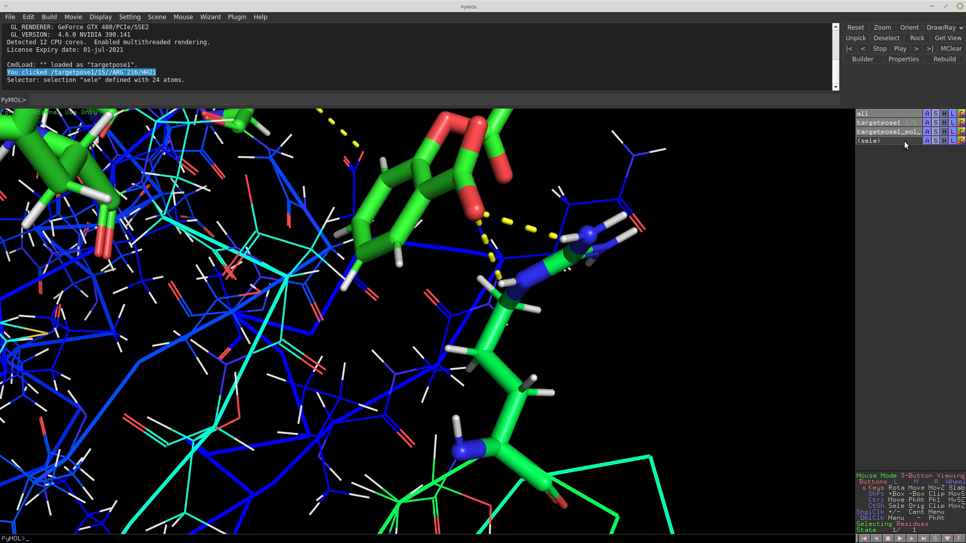
click(953, 141)
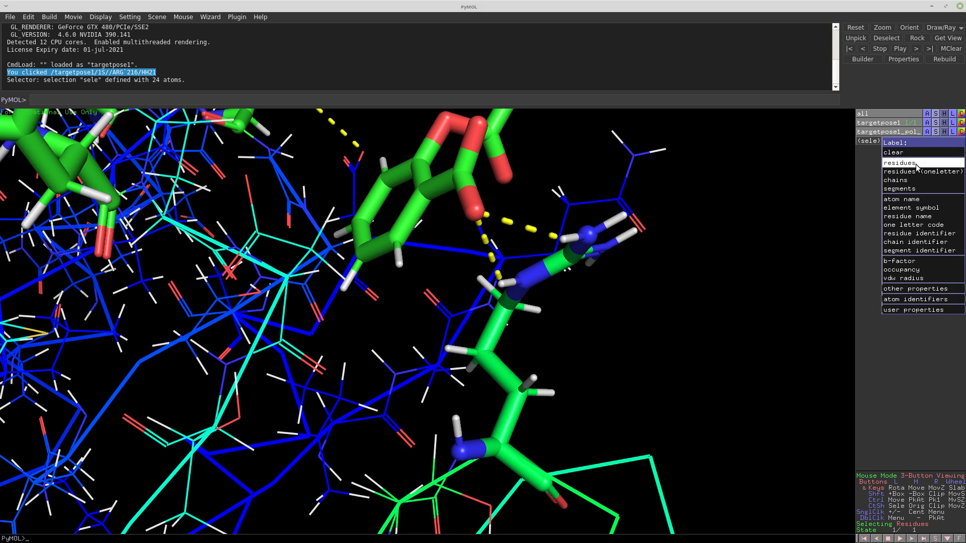
click(916, 165)
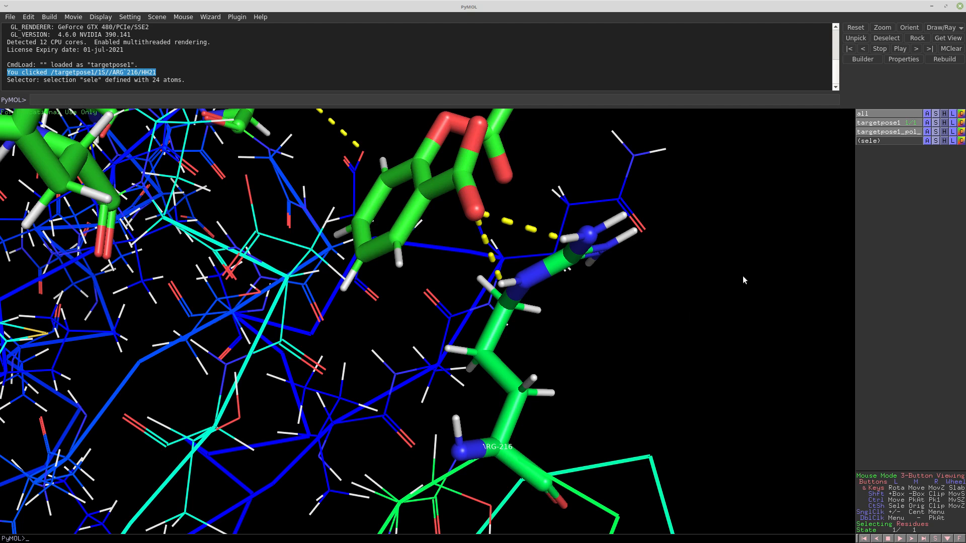
Show the distance labels on the polar contacts and examine those between the ligand and arginine 216
click(927, 113)
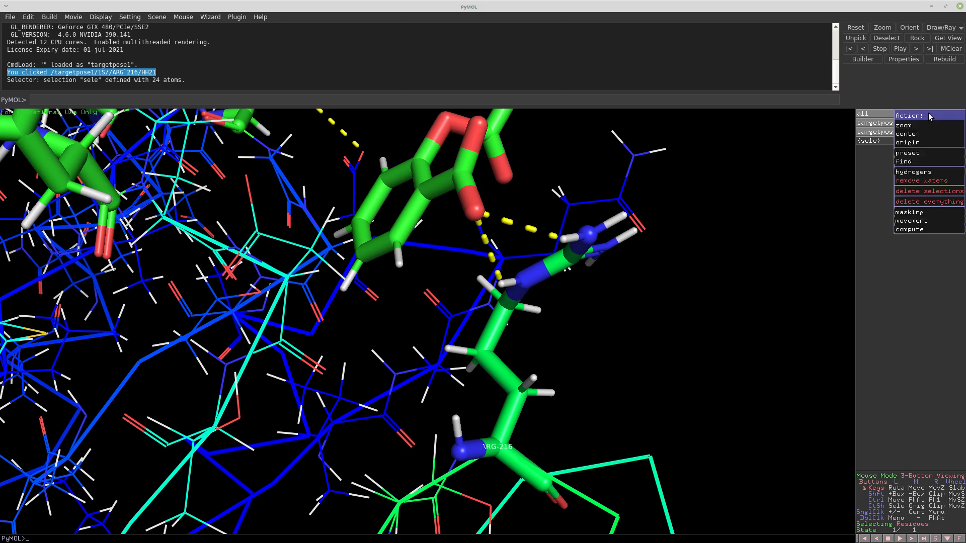
mouse_move(924, 156)
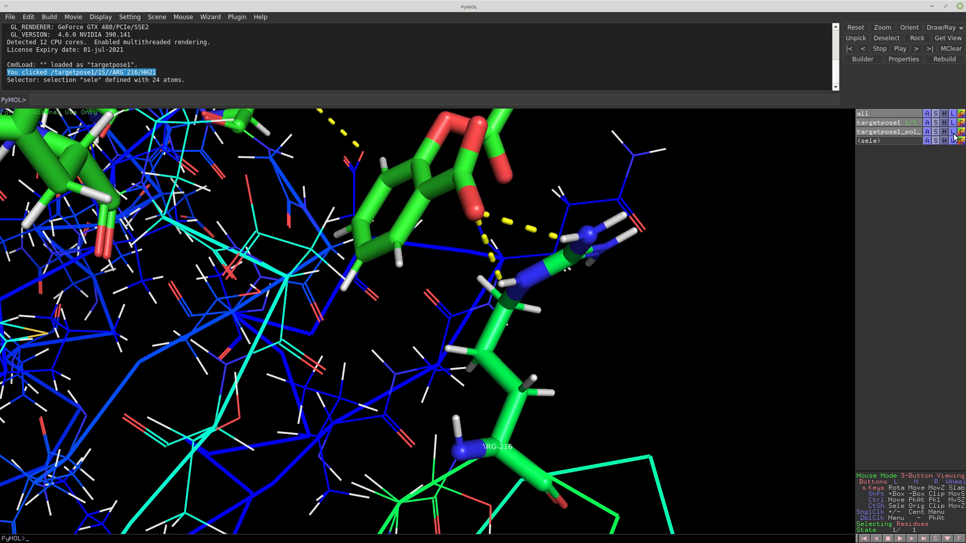
click(936, 132)
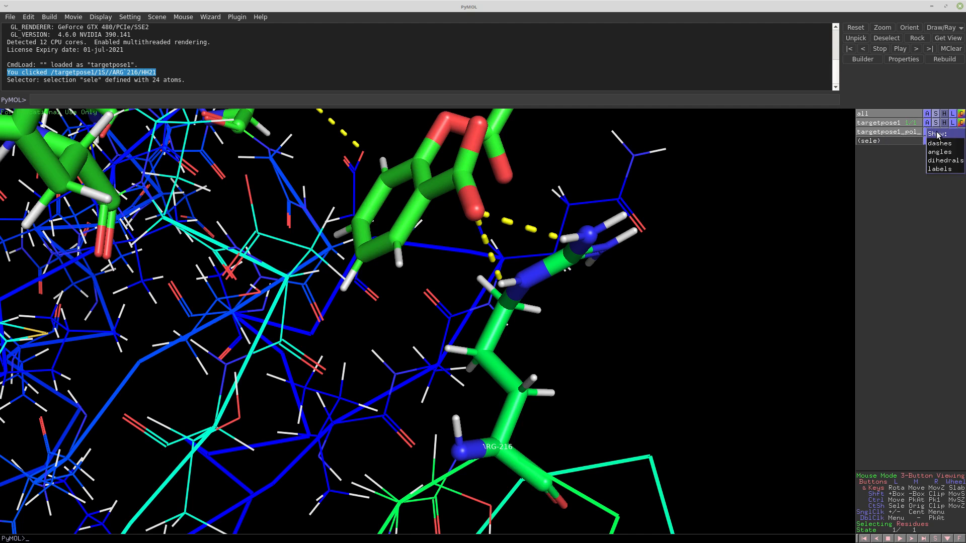
click(938, 169)
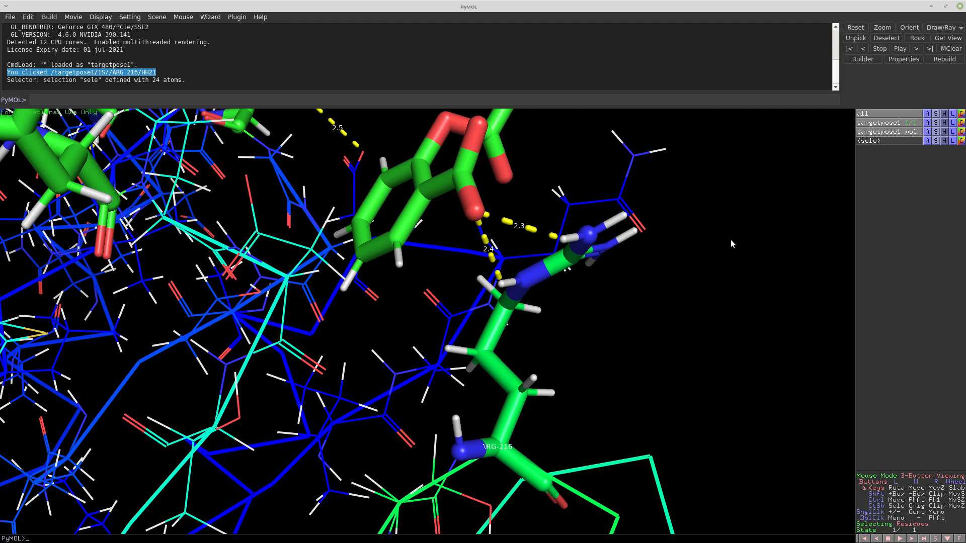
right_drag(728, 231, 755, 259)
drag(754, 256, 726, 339)
drag(584, 292, 584, 267)
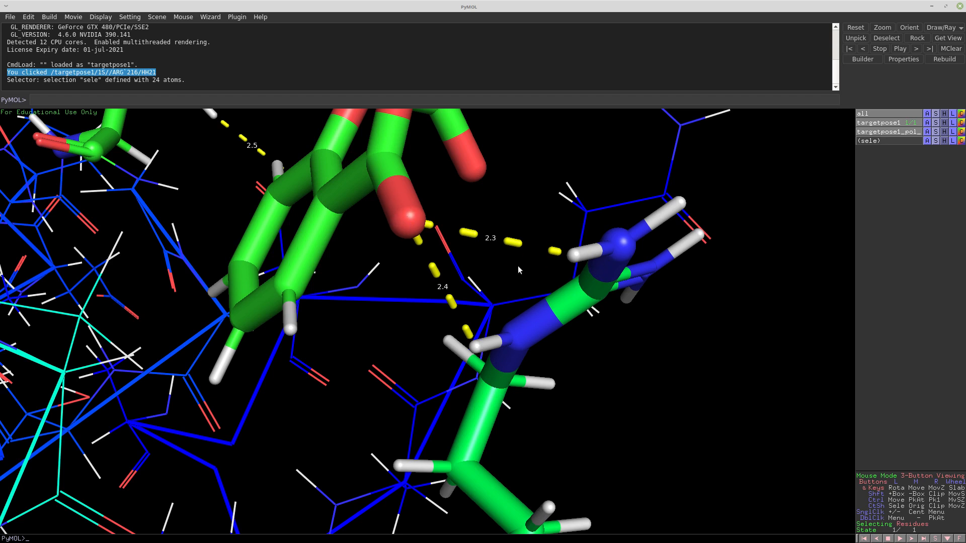
Label the atoms of the selected arginine and of the whole targetpose1 object with their atom names
click(953, 141)
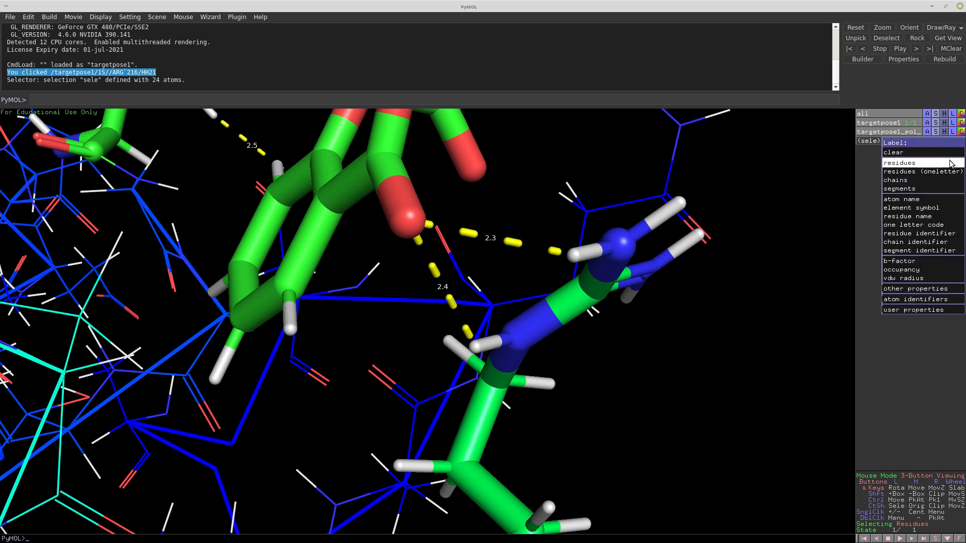
click(937, 200)
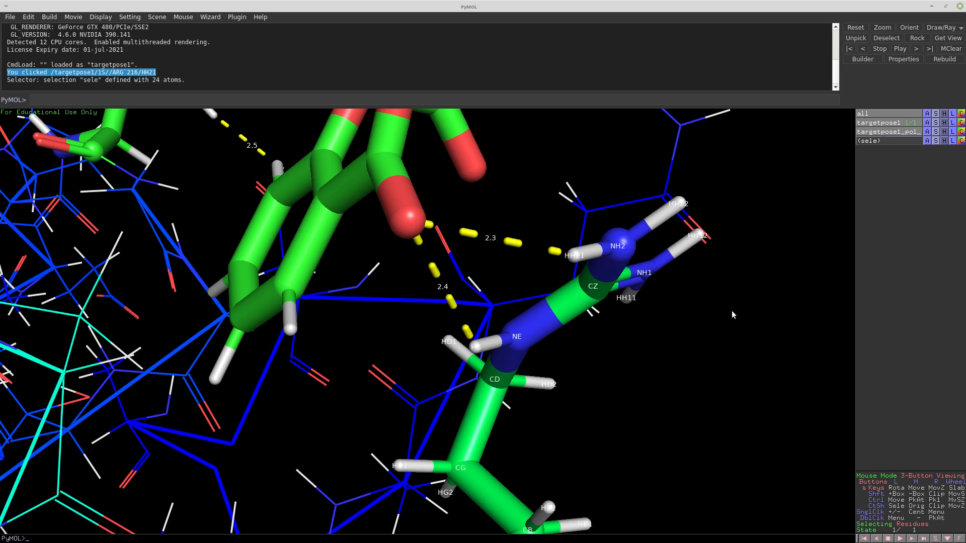
click(952, 123)
click(935, 181)
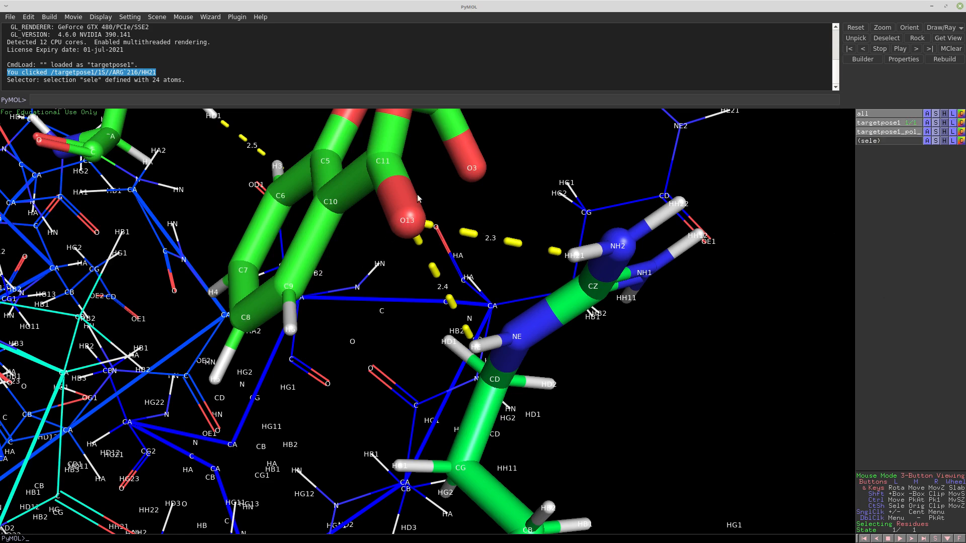
mouse_move(335, 237)
mouse_down()
mouse_move(348, 243)
mouse_move(340, 231)
mouse_up()
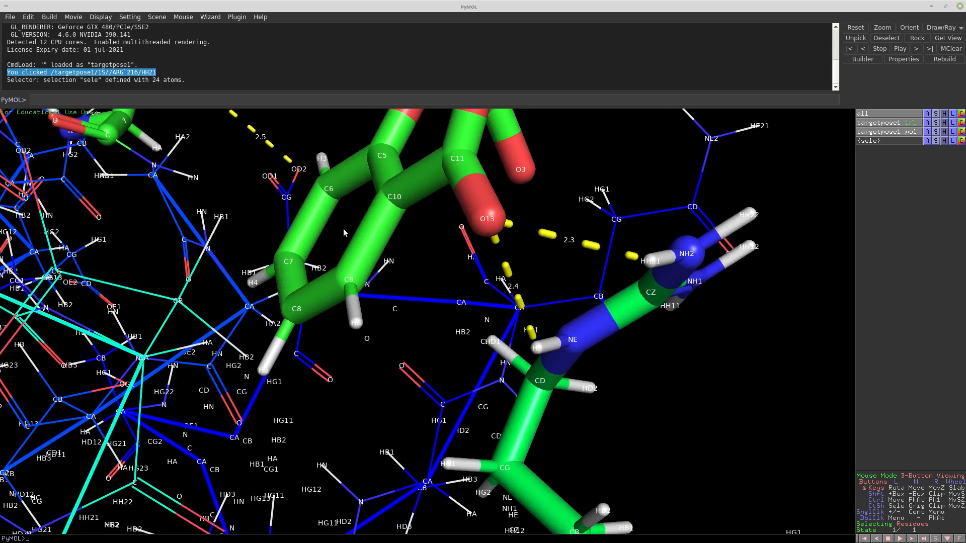
Clear all residue and atom labels from the targetpose1 object
click(937, 133)
click(943, 123)
click(950, 127)
click(952, 122)
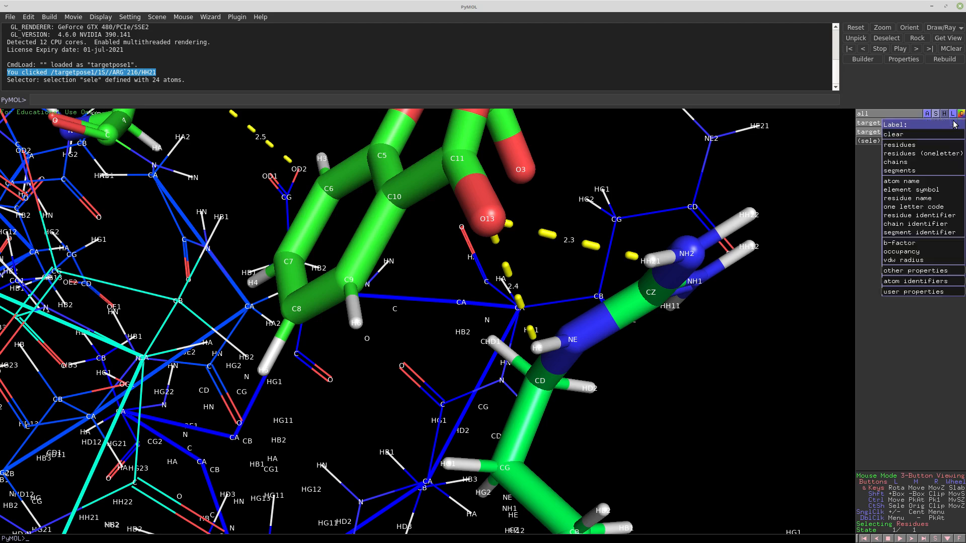
click(945, 135)
Export the view of the ligand and its contacts as PNG image png1, ray traced with a transparent background
drag(501, 346, 510, 285)
drag(488, 356, 413, 368)
right_drag(483, 355, 472, 301)
middle_drag(472, 302, 472, 276)
right_drag(471, 276, 556, 328)
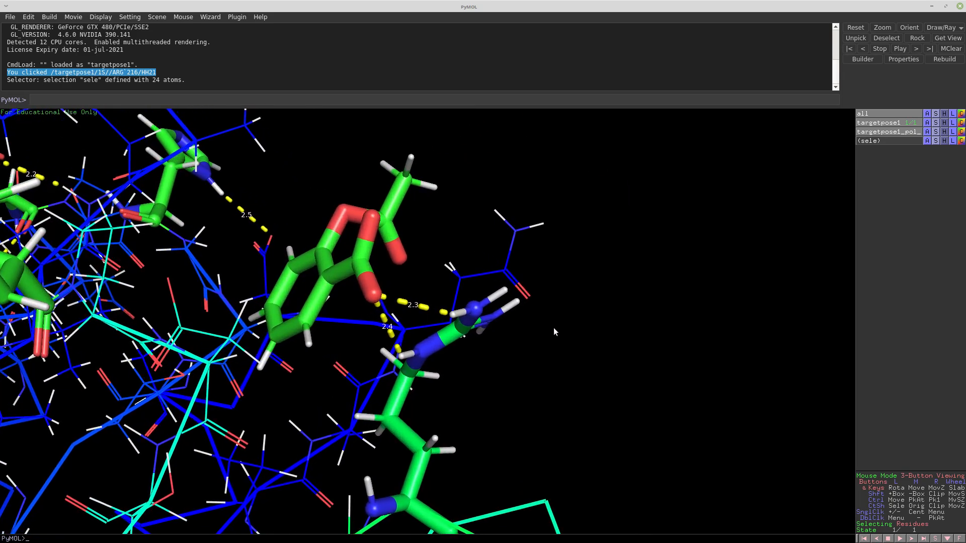
right_drag(554, 292, 553, 294)
mouse_move(260, 367)
mouse_down()
mouse_move(285, 359)
mouse_move(252, 366)
mouse_up()
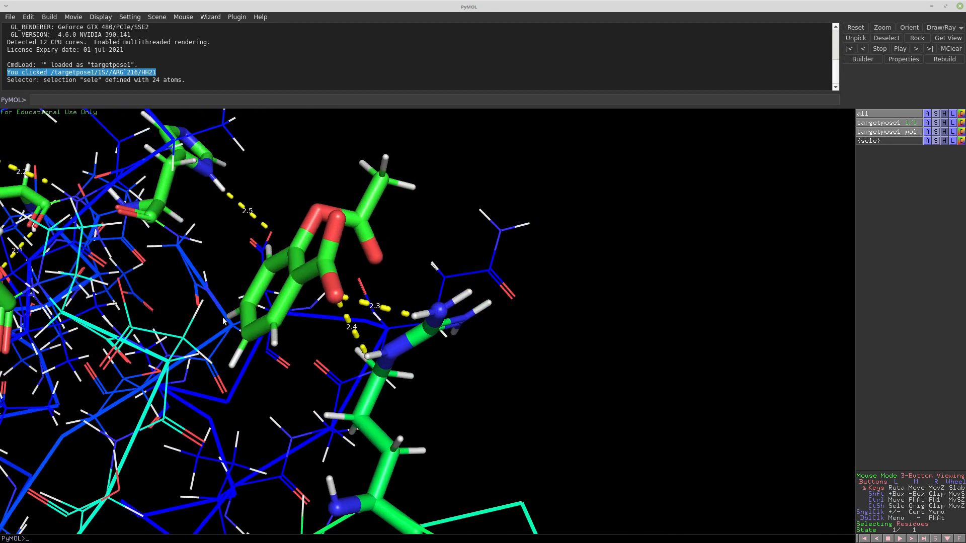
click(10, 17)
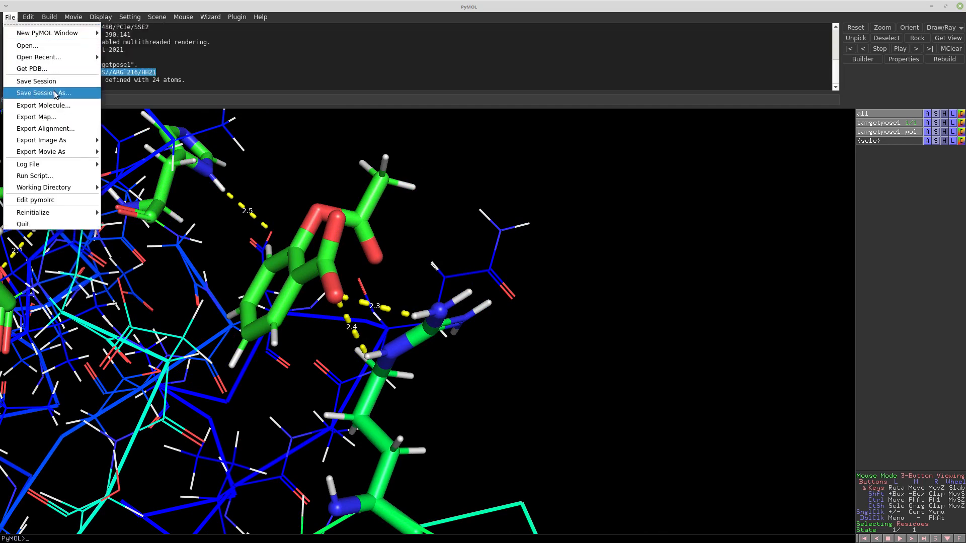
mouse_move(57, 143)
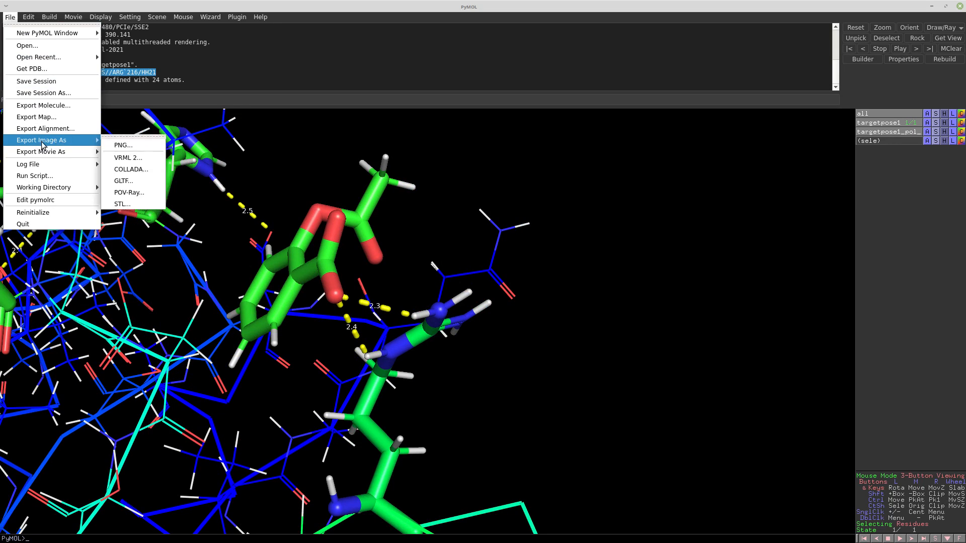
click(138, 146)
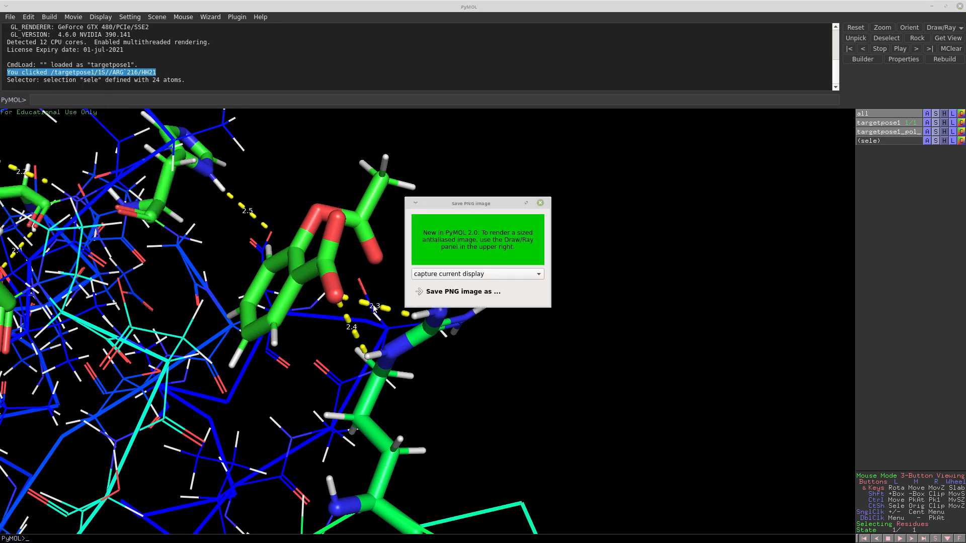
click(473, 275)
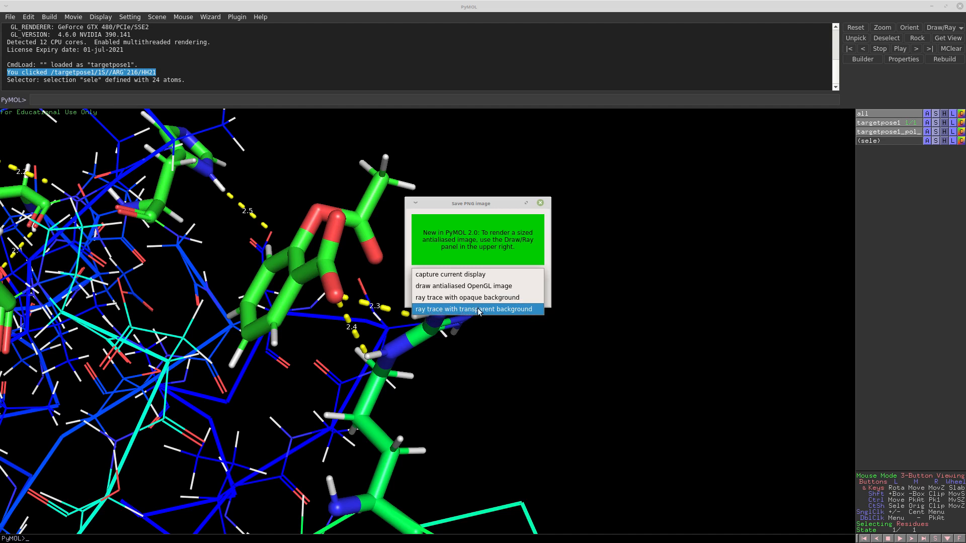
click(512, 309)
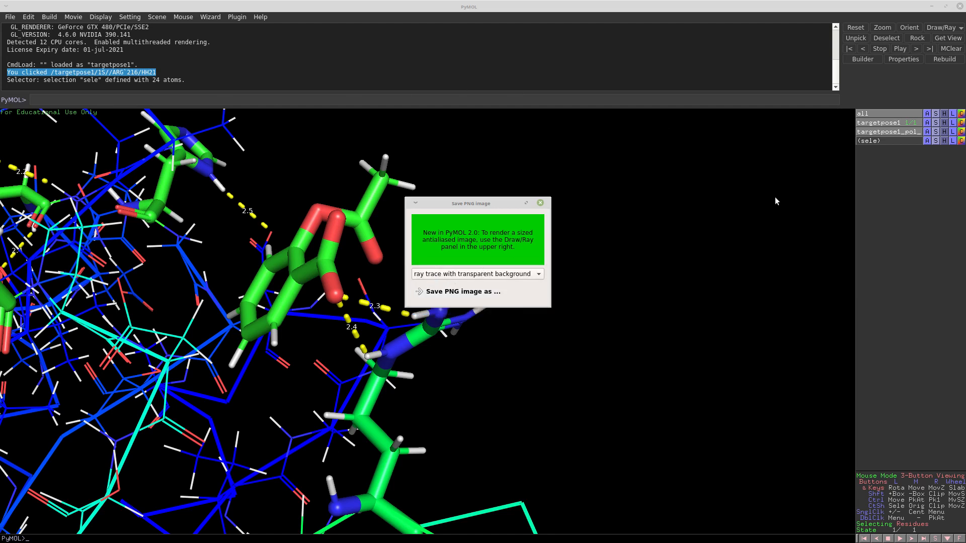
click(449, 297)
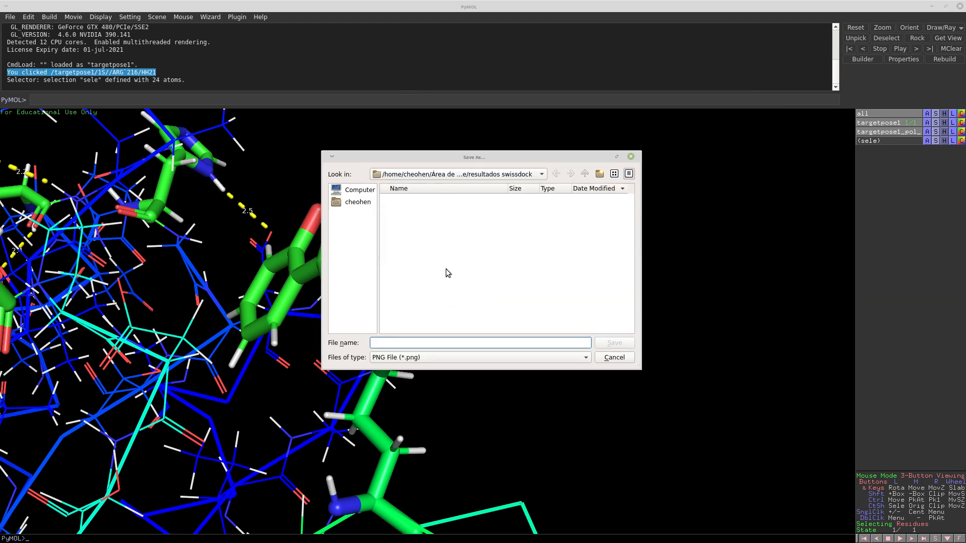
text(png1)
click(605, 346)
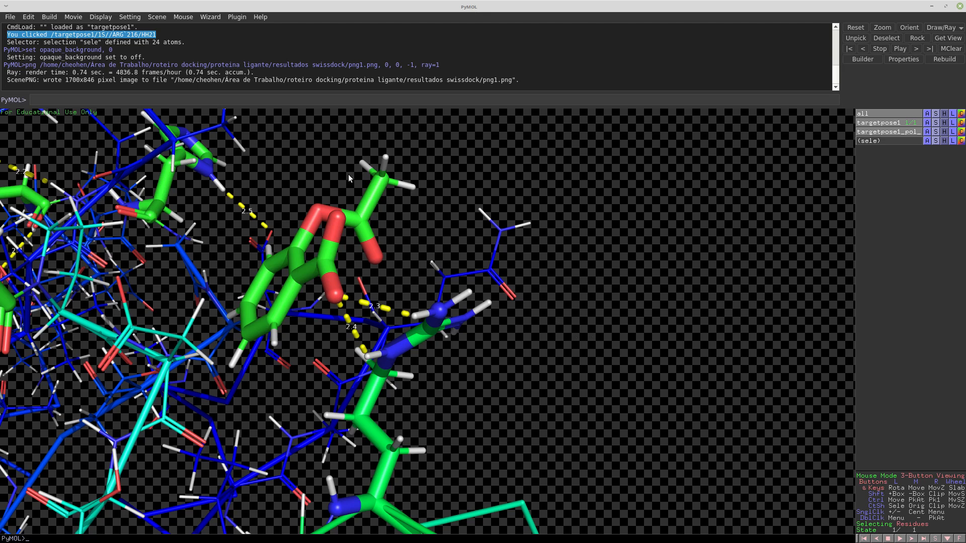
Switch to the file manager and check the exported png1.png in the image viewer
click(931, 7)
click(608, 160)
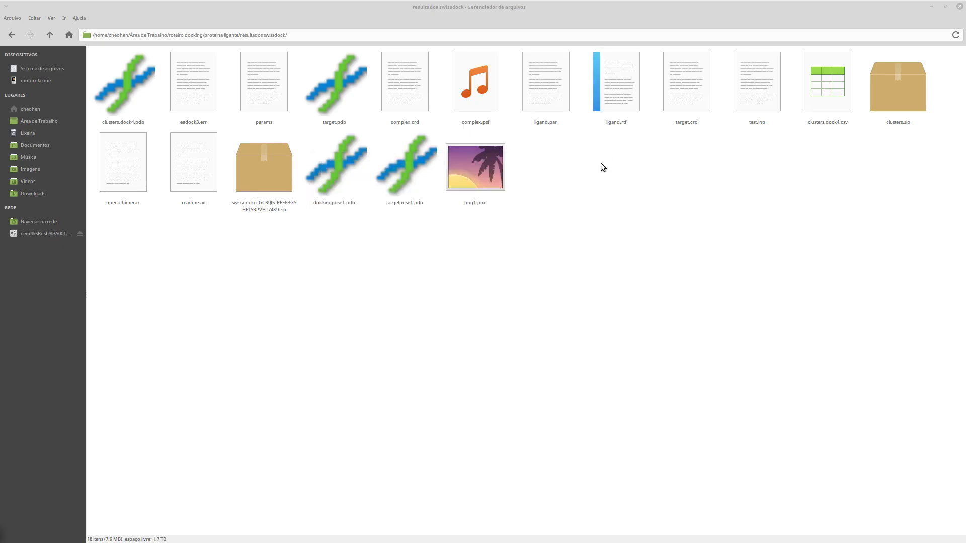
click(473, 168)
double_click(472, 168)
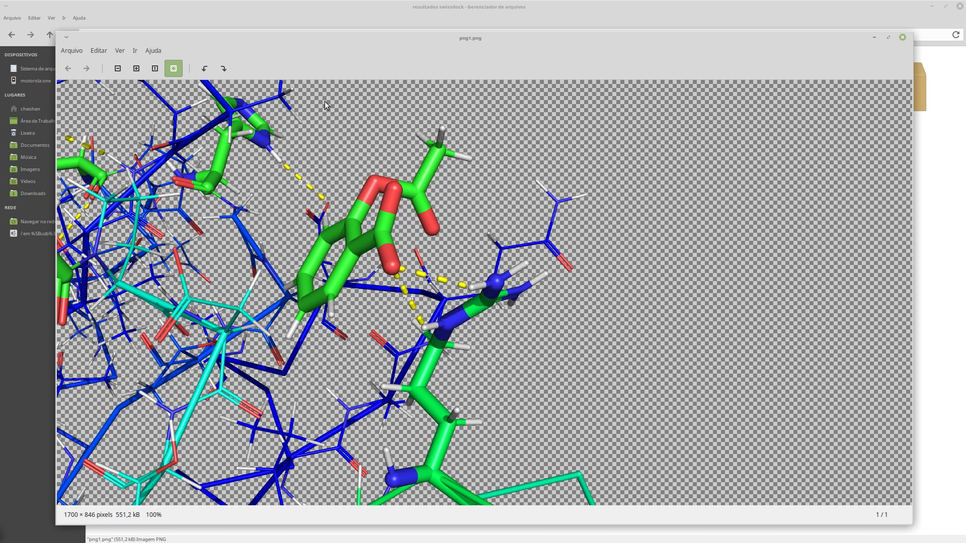
click(903, 37)
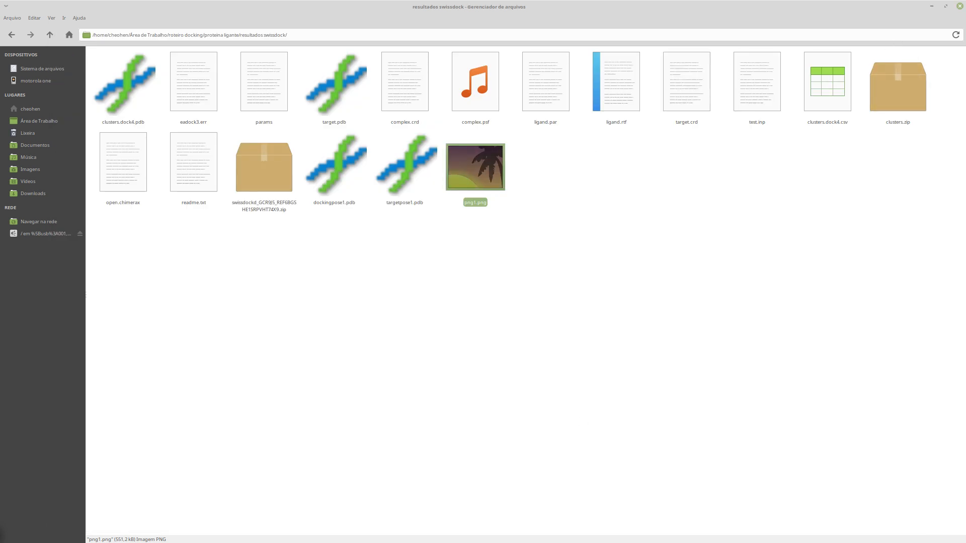
Return to PyMOL and save the session as sessão-docking in the resultados swissdock folder
key(alt+Tab)
mouse_move(497, 350)
right_down()
mouse_move(493, 303)
mouse_move(510, 222)
mouse_move(543, 328)
mouse_move(548, 276)
mouse_move(409, 228)
mouse_move(405, 251)
right_up()
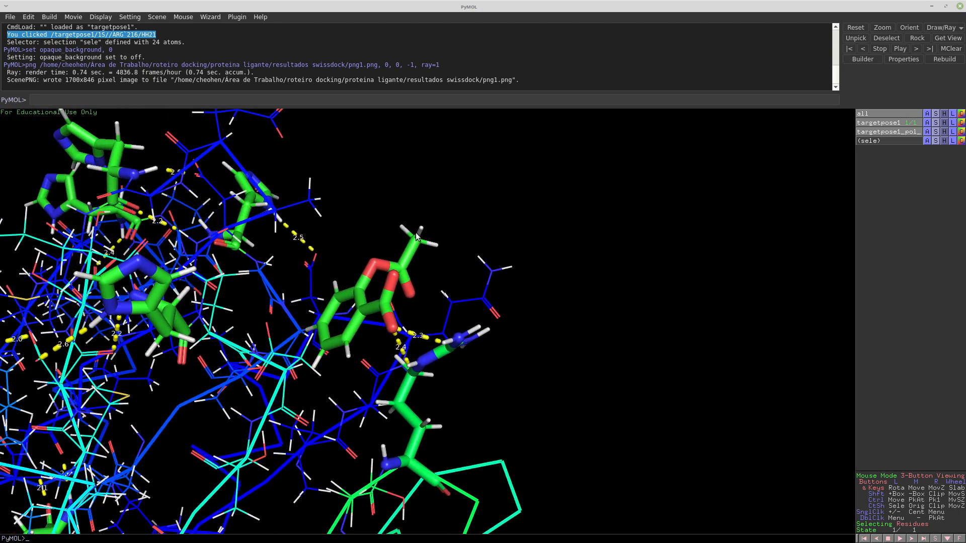
click(10, 17)
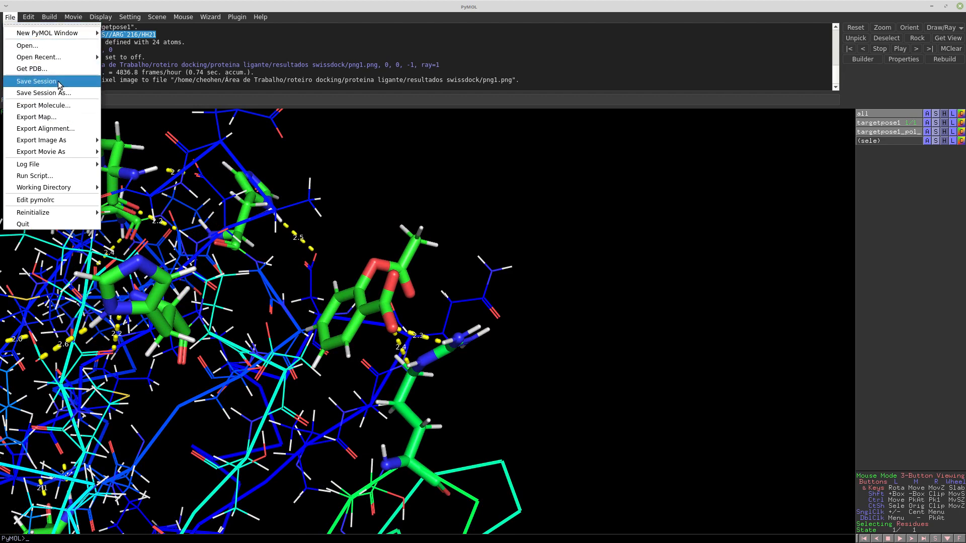
click(36, 81)
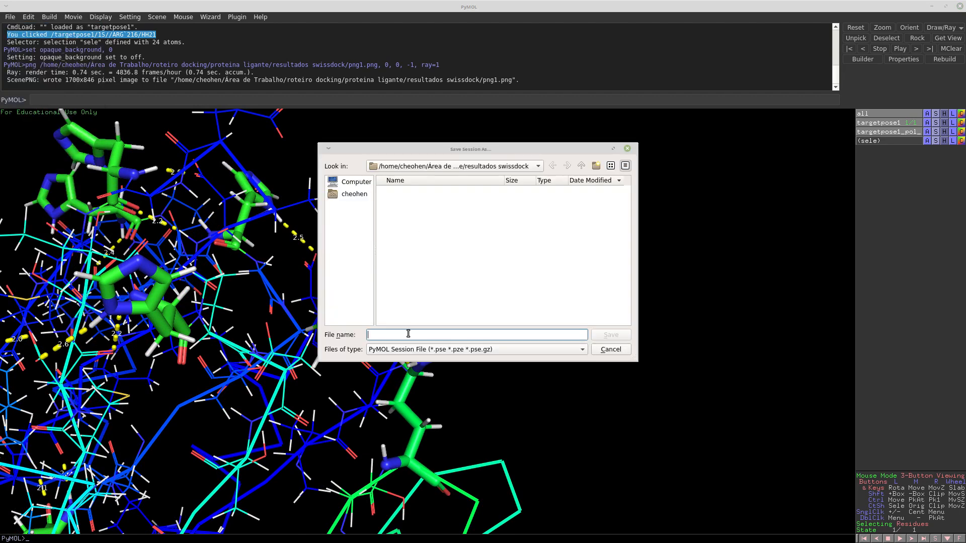
text(sessão-docking)
click(605, 334)
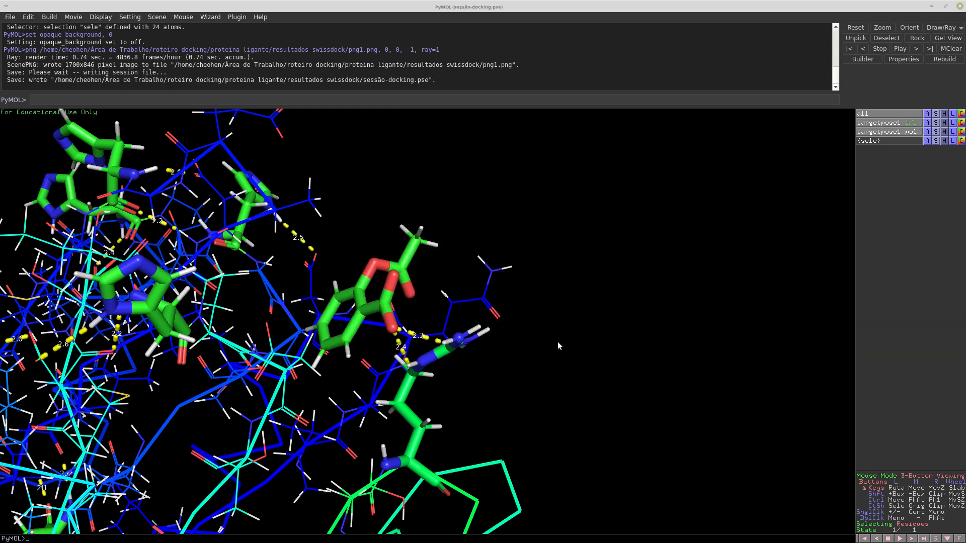
Close PyMOL and relaunch it with the command pymol from a terminal opened in the resultados swissdock folder
click(960, 7)
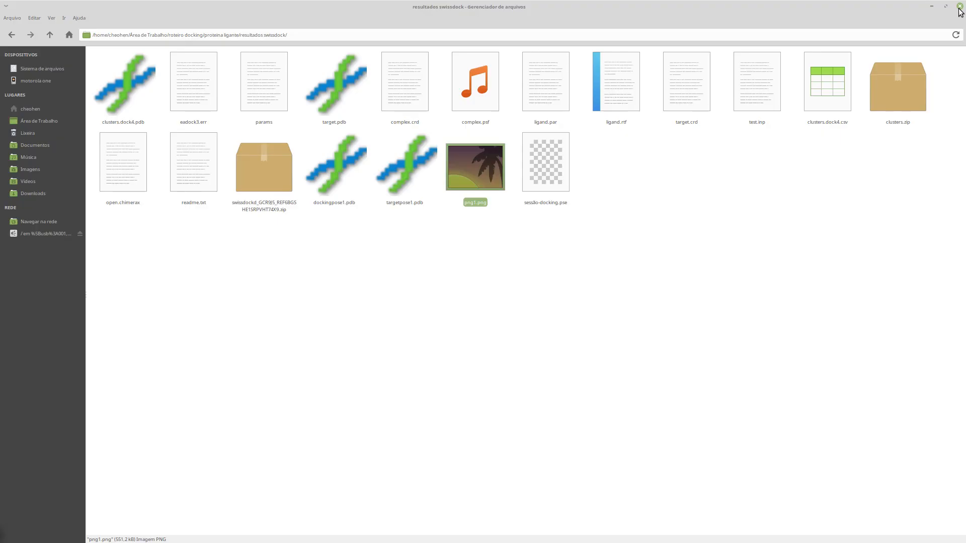
click(574, 211)
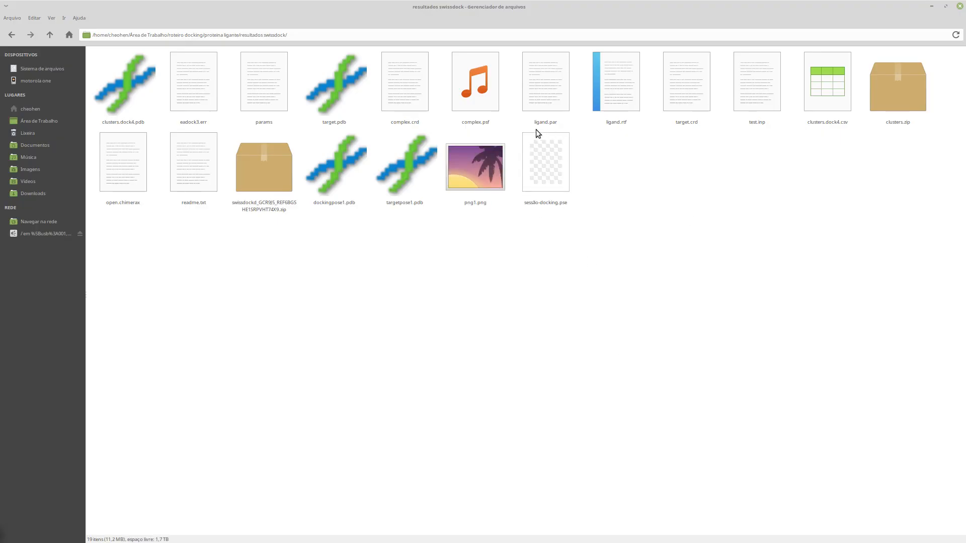
right_click(536, 269)
click(574, 316)
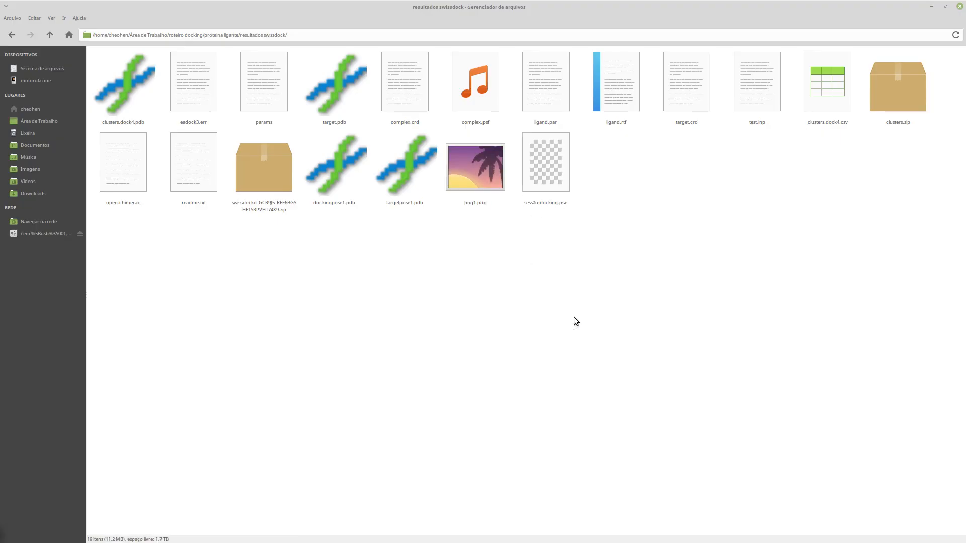
text(pymol)
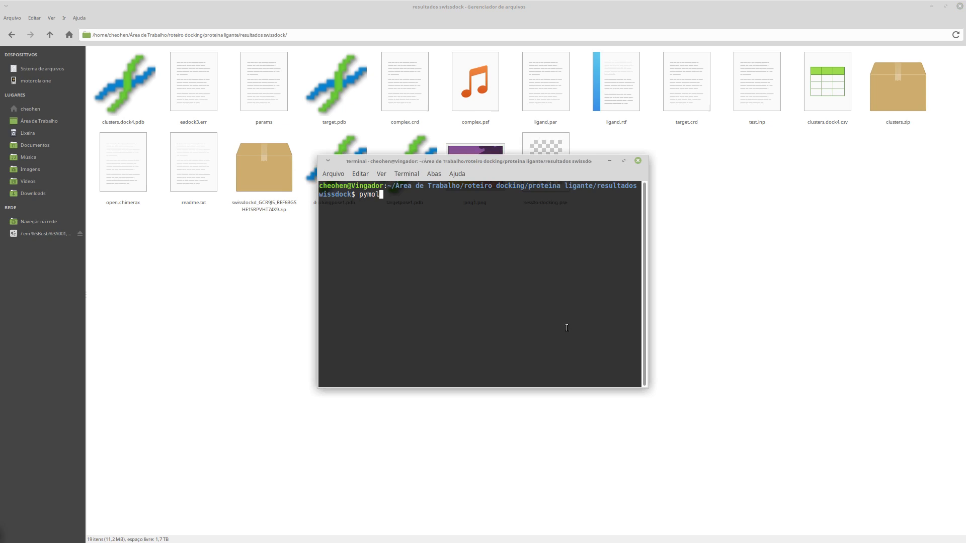
key(Return)
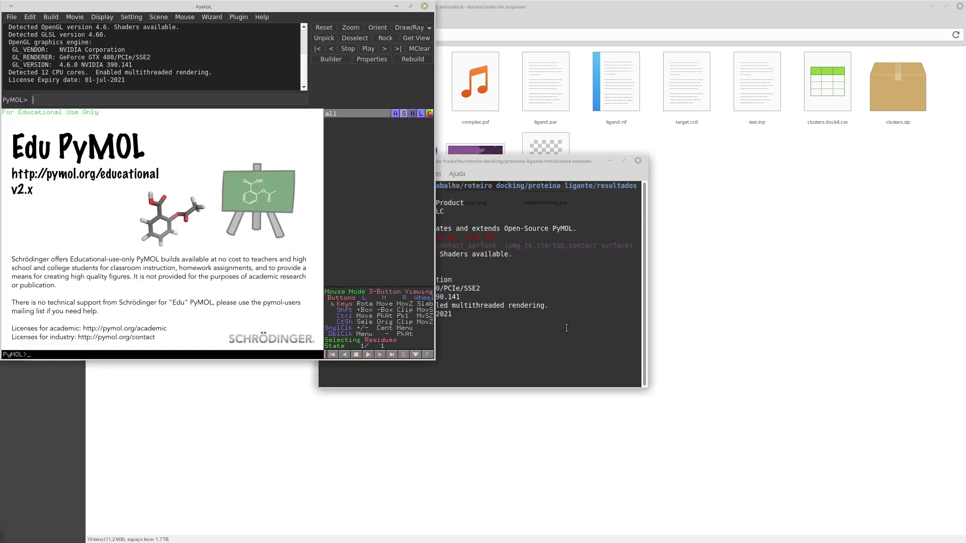
Maximize the PyMOL window and open the saved session sessão-docking.pse from the resultados swissdock folder
click(411, 6)
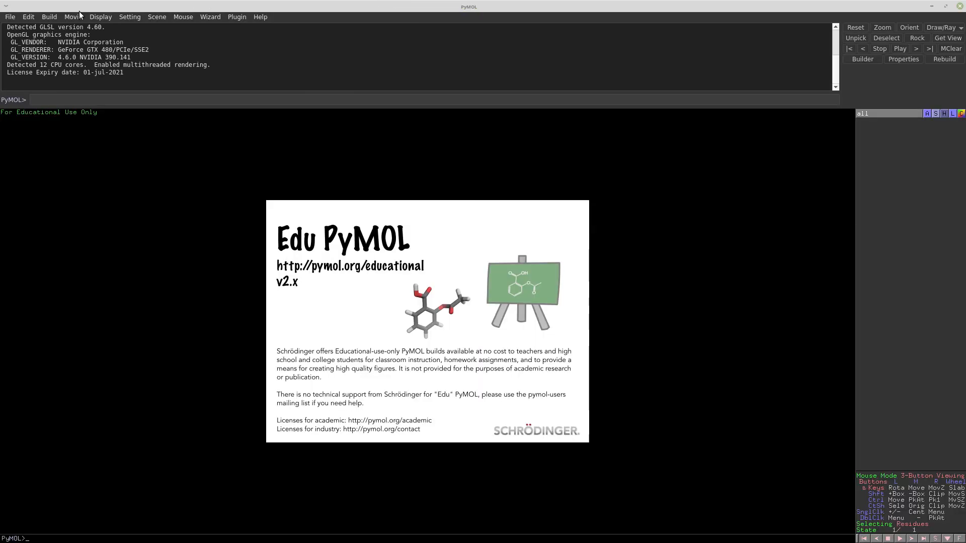
click(10, 17)
click(30, 46)
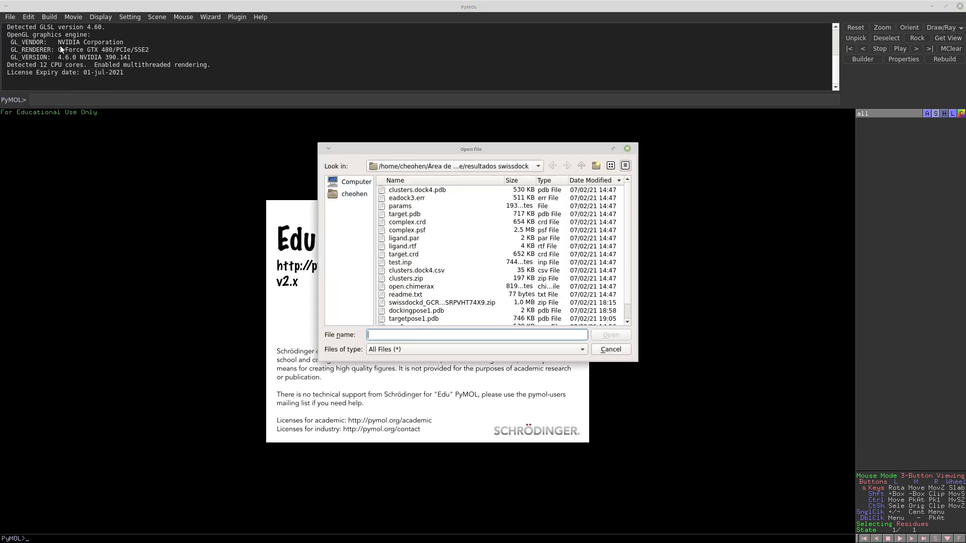
scroll(518, 272, down, 1)
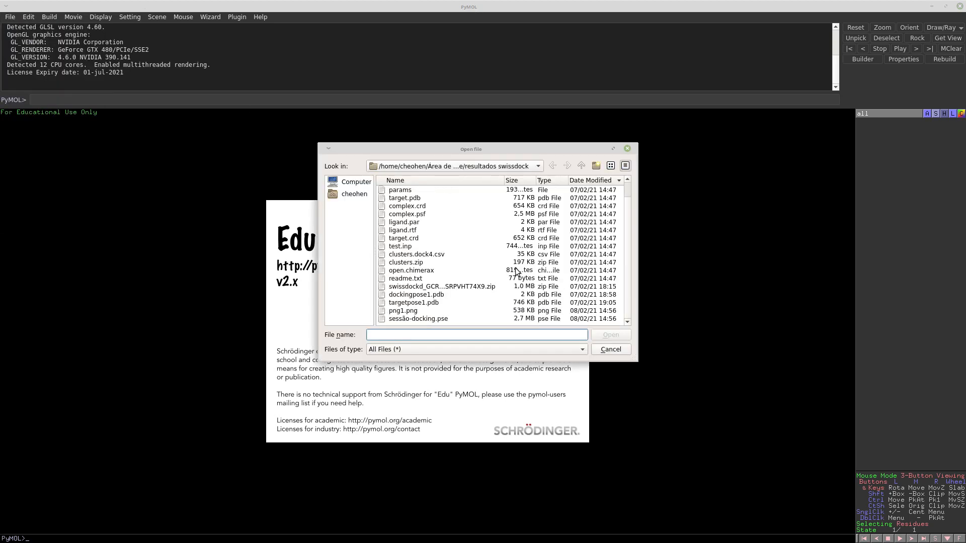
click(435, 319)
click(618, 336)
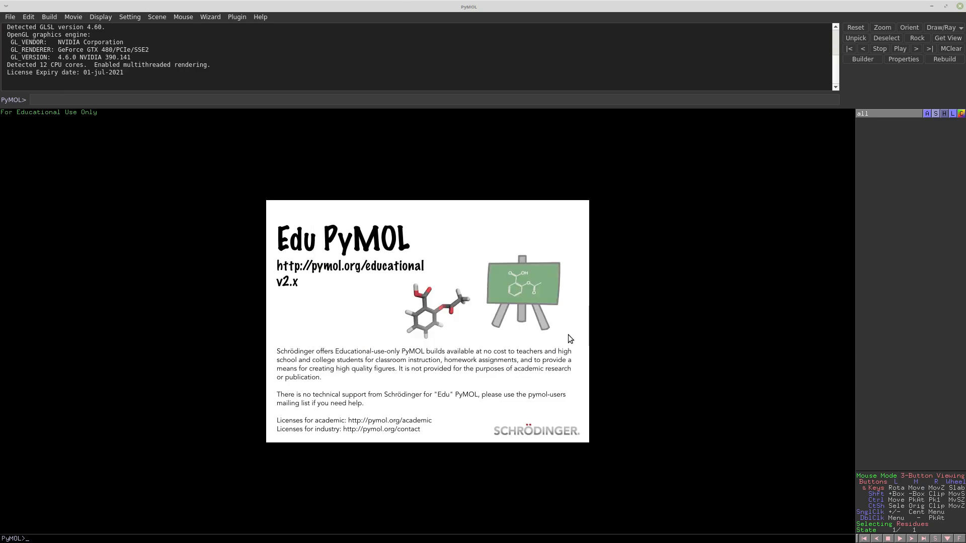
Examine the ligand and its polar contacts up close in the reopened session, and close both PyMOL and the terminal
drag(489, 295, 500, 231)
right_drag(499, 226, 485, 171)
drag(485, 171, 459, 287)
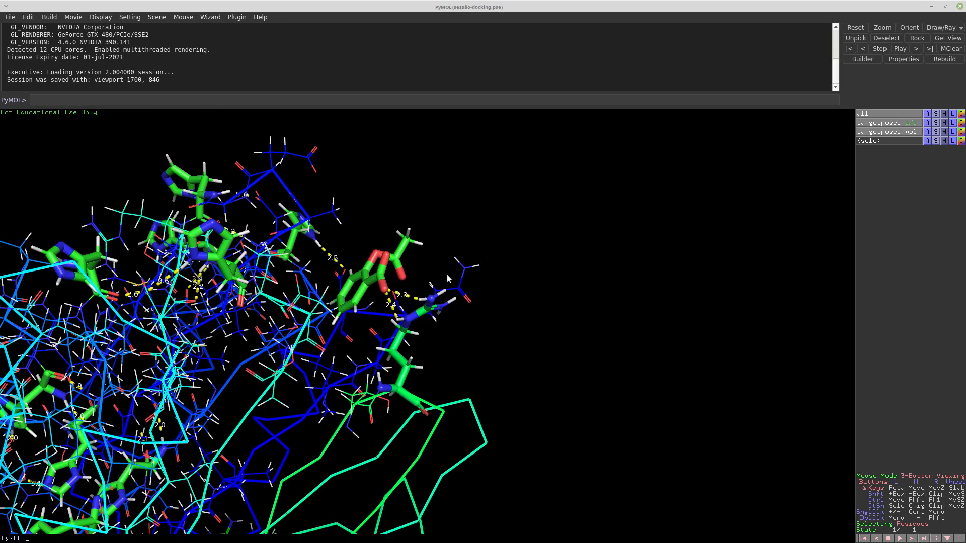
right_drag(468, 289, 485, 406)
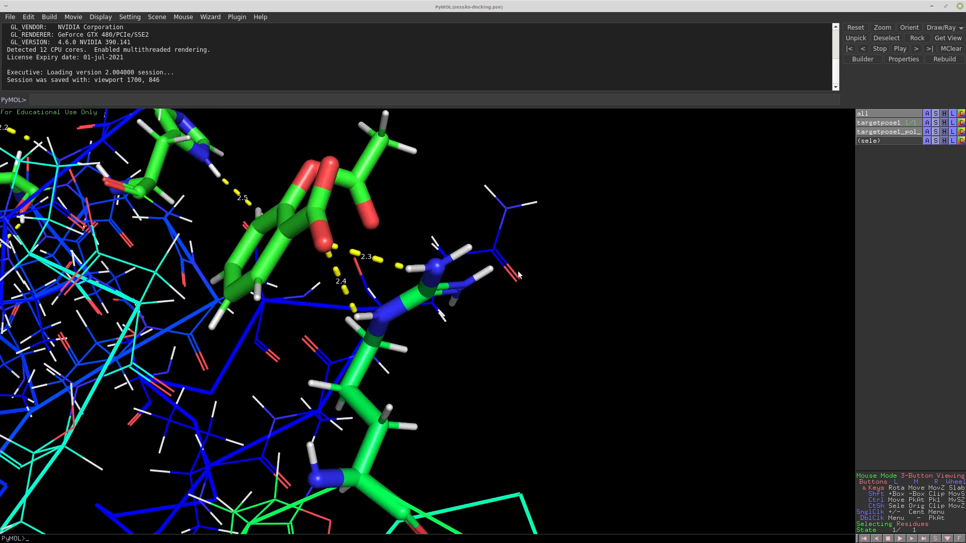
click(959, 6)
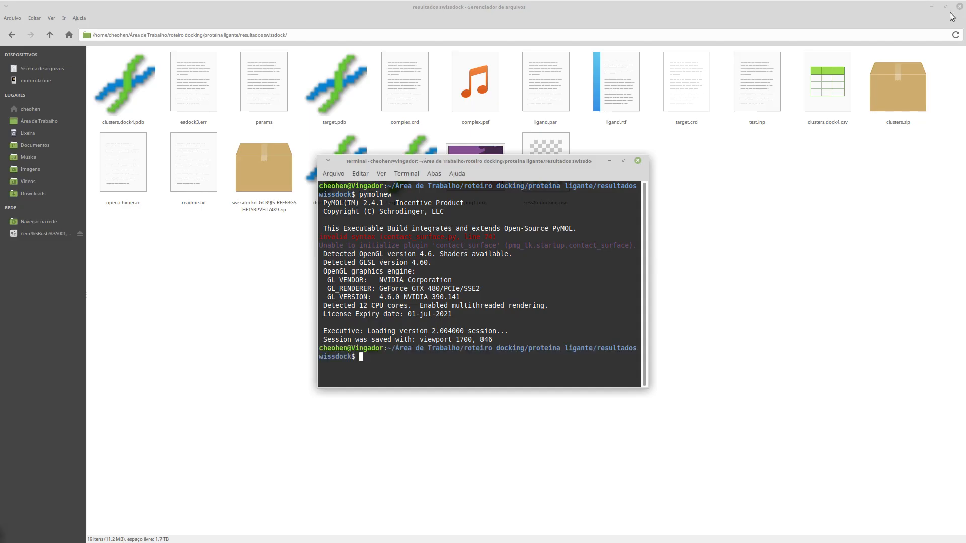
click(638, 161)
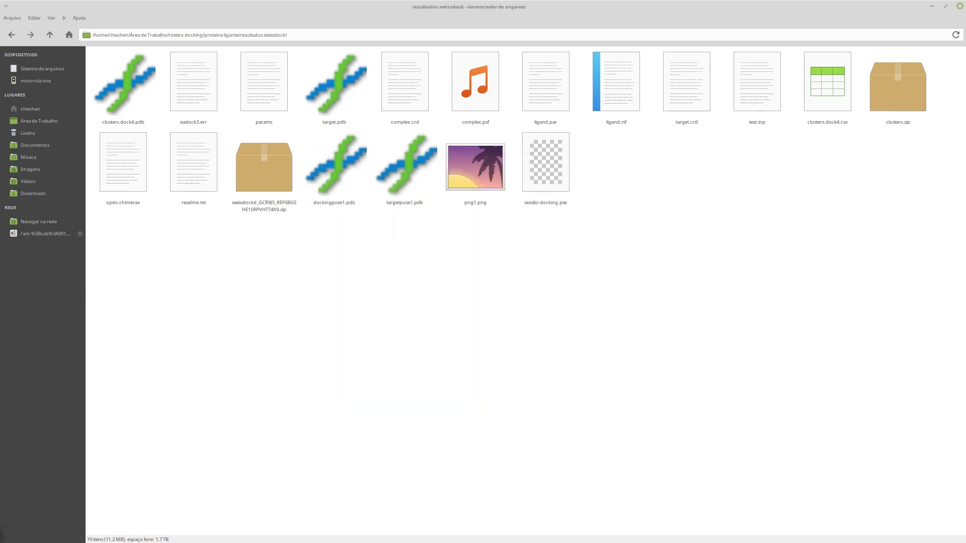